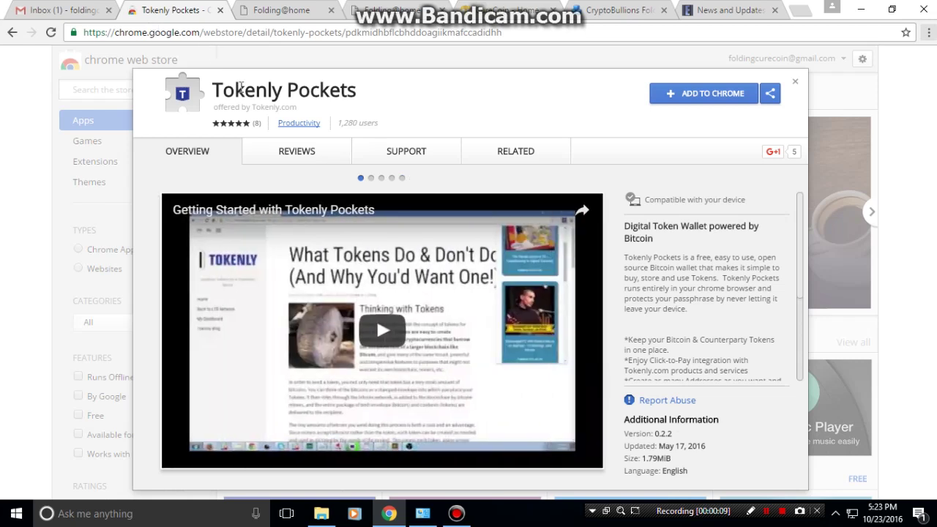
Add the Tokenly Pockets extension to Chrome and open its wallet panel from the toolbar.
left_click(676, 106)
left_click(502, 180)
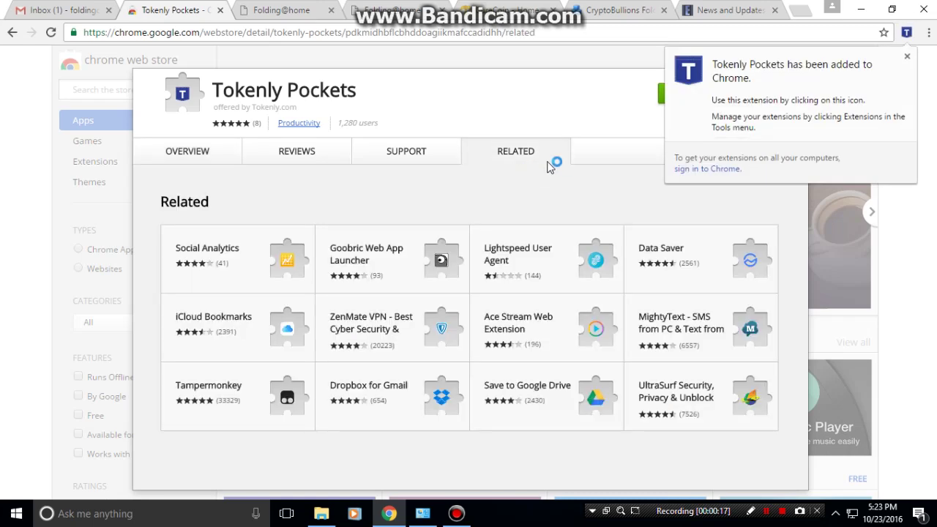
left_click(906, 57)
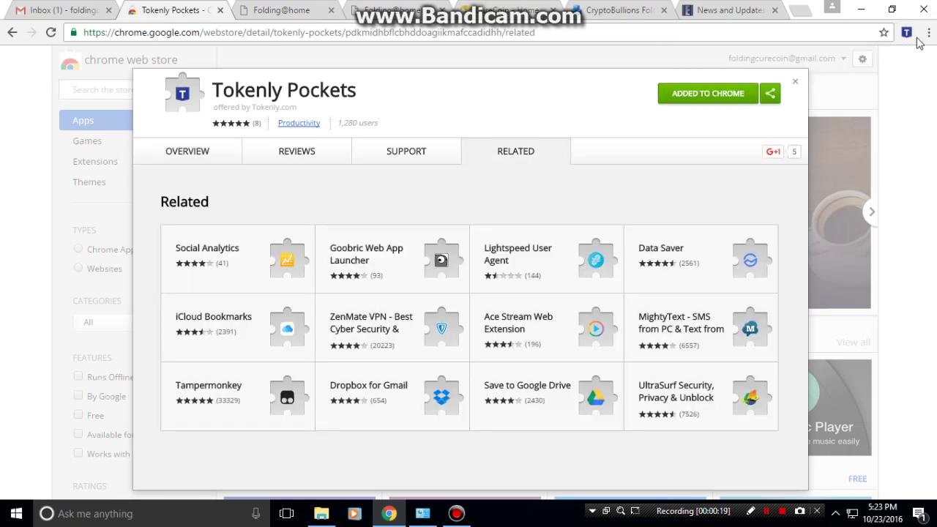
left_click(906, 33)
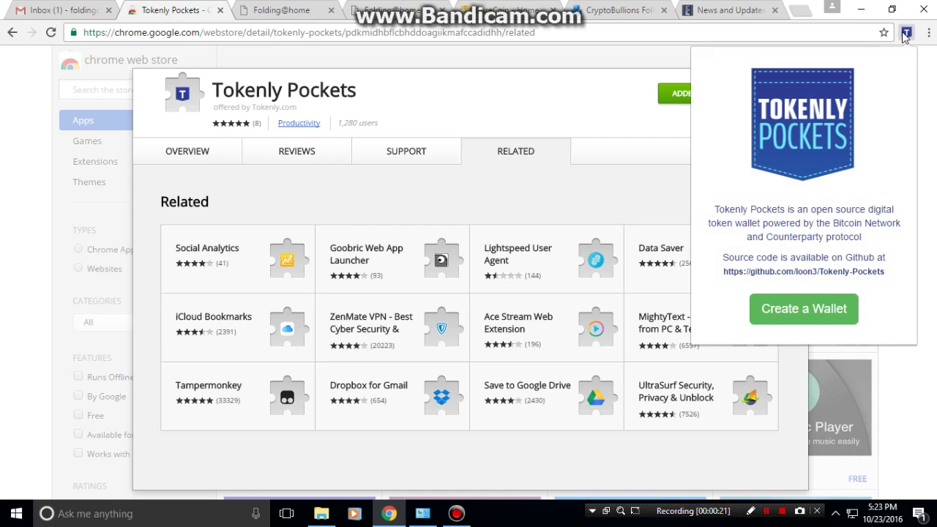
Create a new wallet with no existing Counterwallet passphrase, save the 12-word passphrase, and skip encryption.
left_click(798, 309)
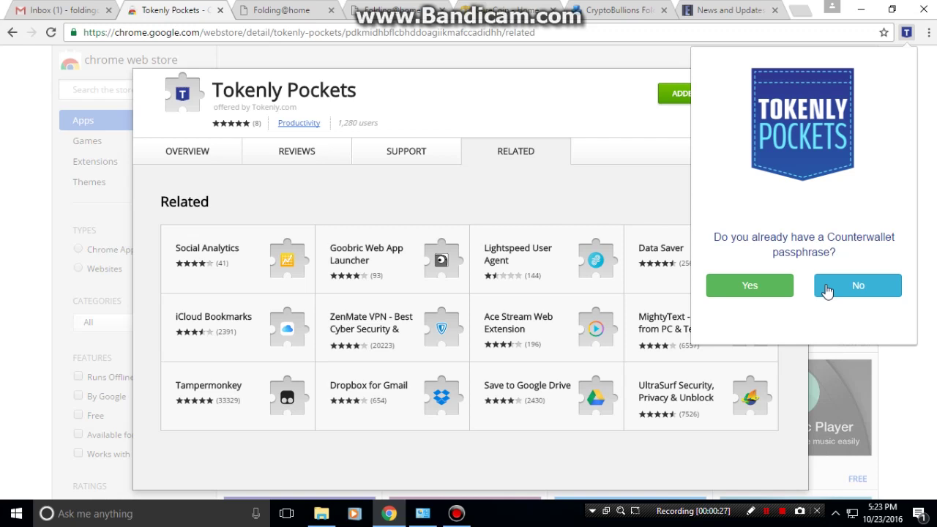
left_click(827, 290)
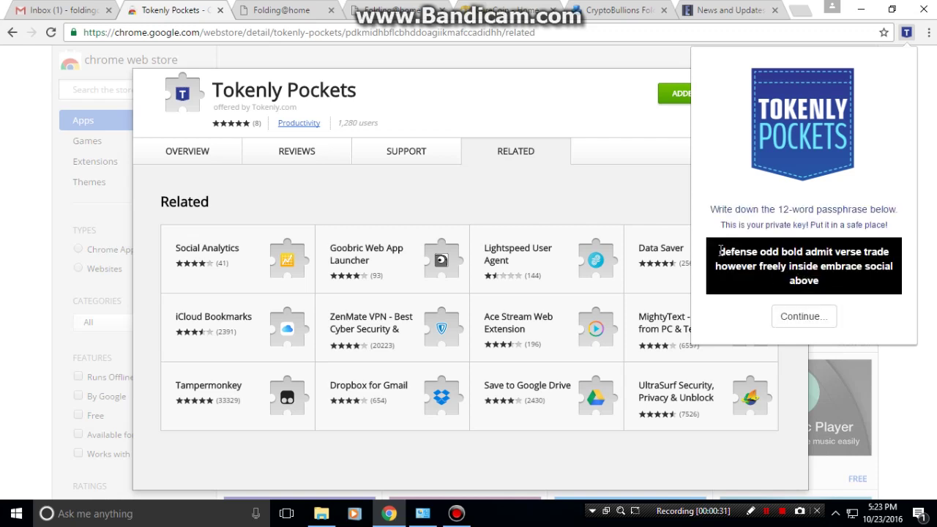
left_click_drag(720, 253, 820, 279)
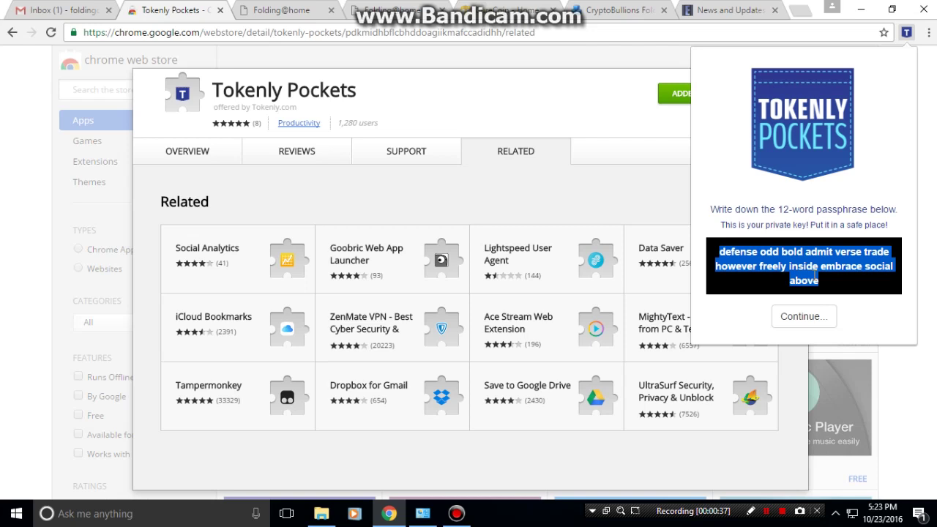
left_click(808, 316)
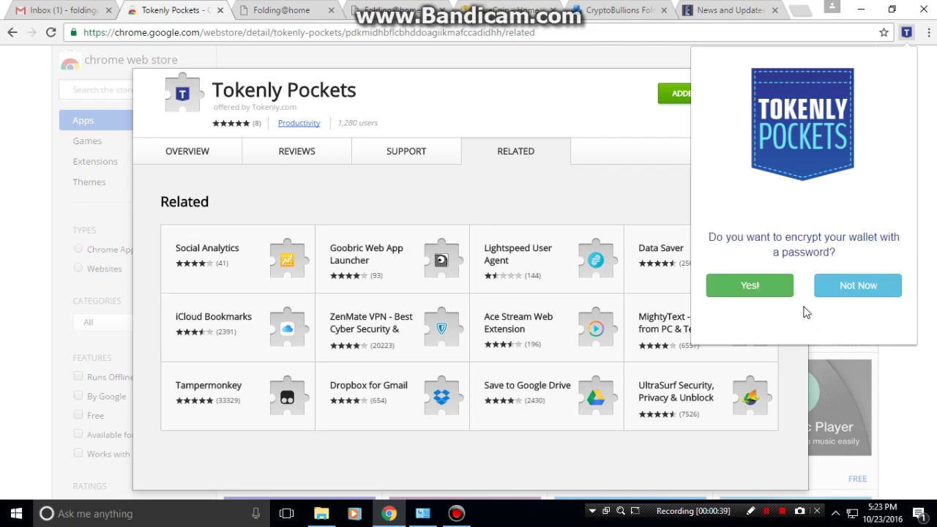
left_click(820, 292)
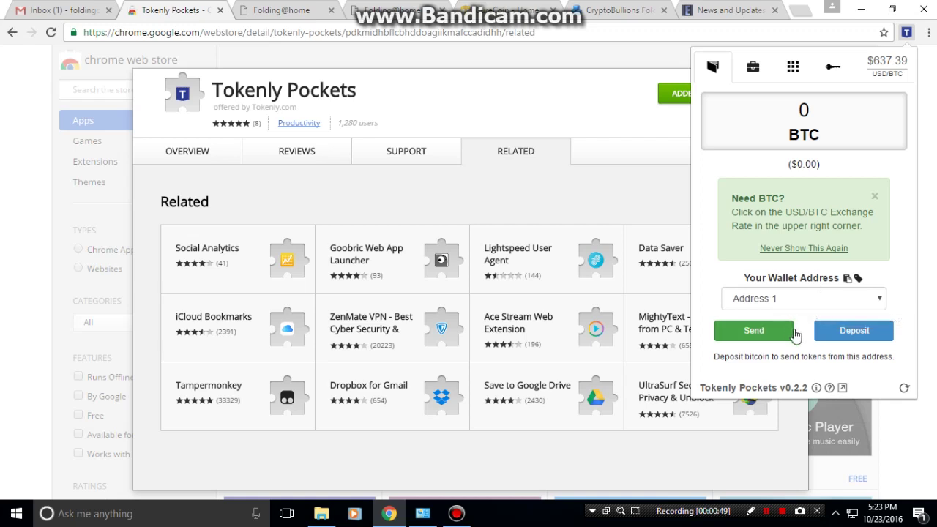
Select and copy the wallet's bitcoin deposit address, then switch to the Folding@home passkey form.
left_click(821, 338)
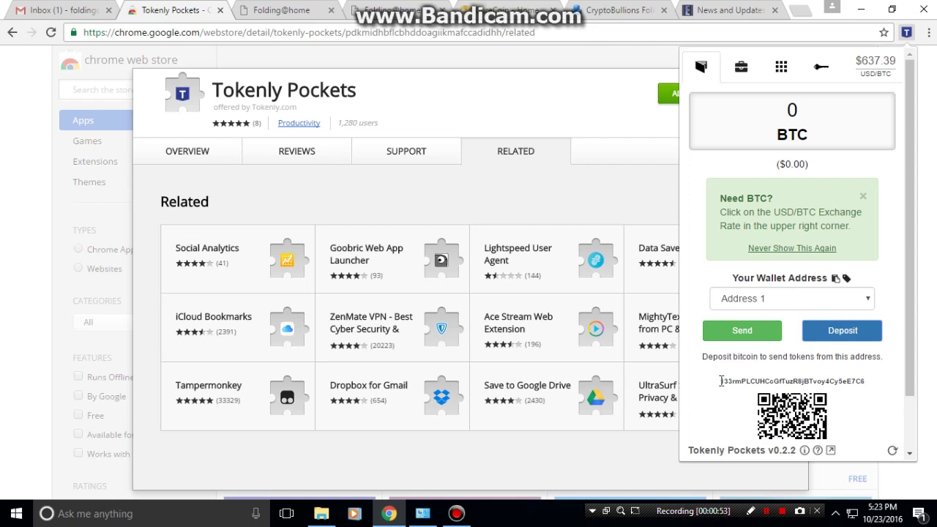
left_click_drag(720, 382, 871, 383)
key("ctrl+c")
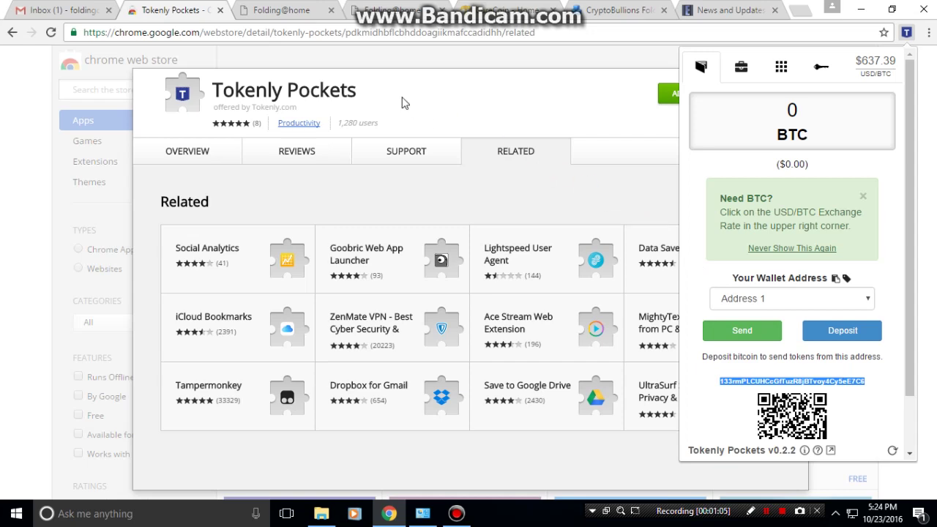
left_click(279, 12)
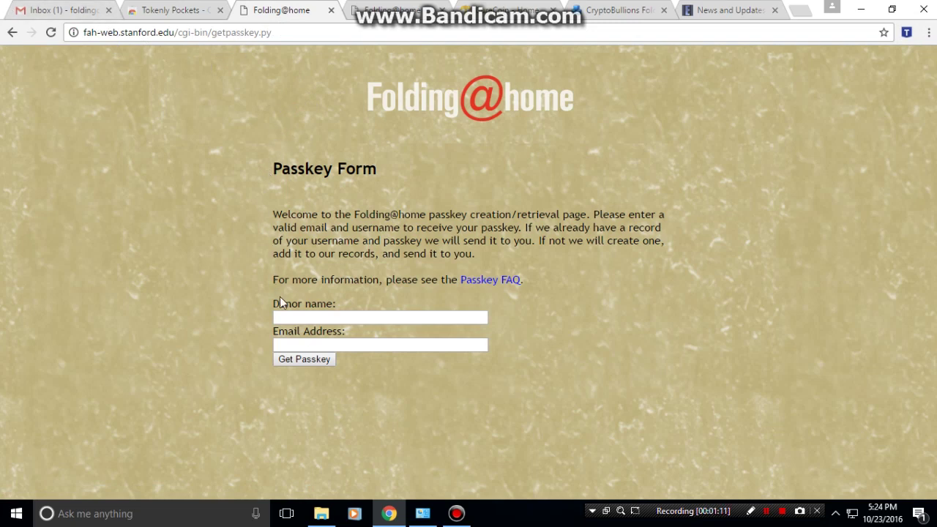
Enter the donor name as 'flcd_ALL_' followed by the pasted wallet address, and copy it.
left_click(292, 317)
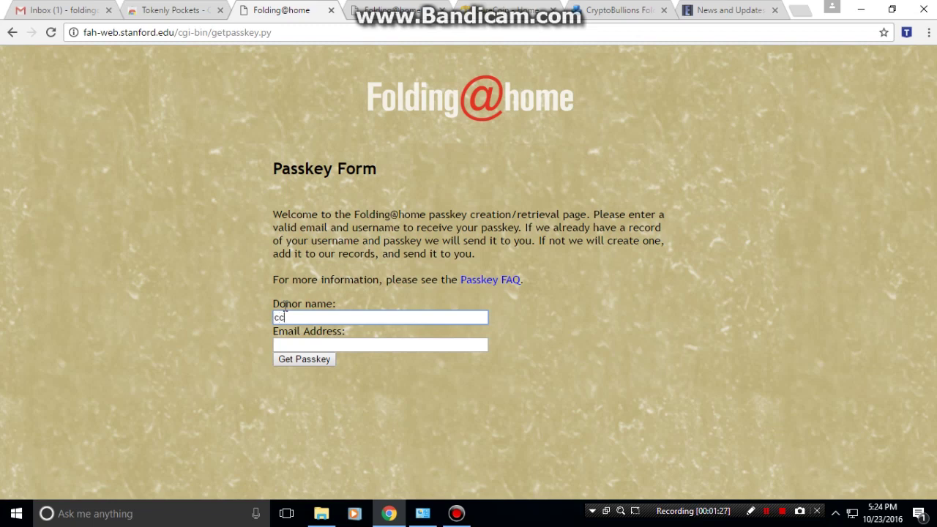
type("flcd_ALL_")
key("ctrl+v")
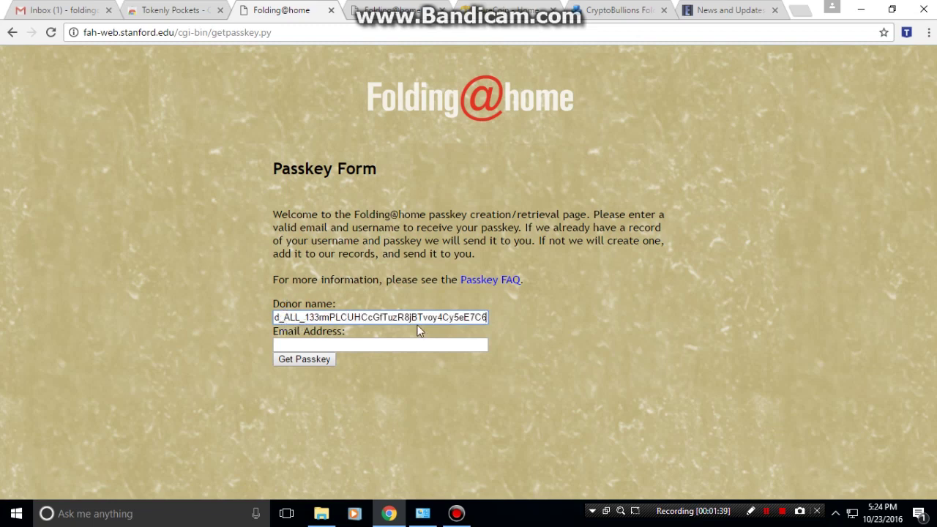
left_click_drag(486, 317, 232, 310)
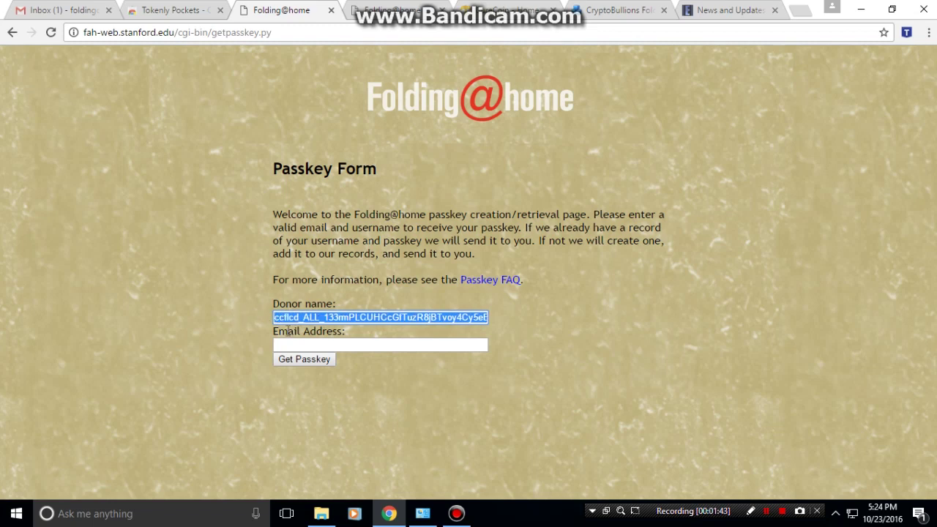
Fill in the account's e-mail address, request the passkey, and check the Gmail inbox.
left_click(291, 342)
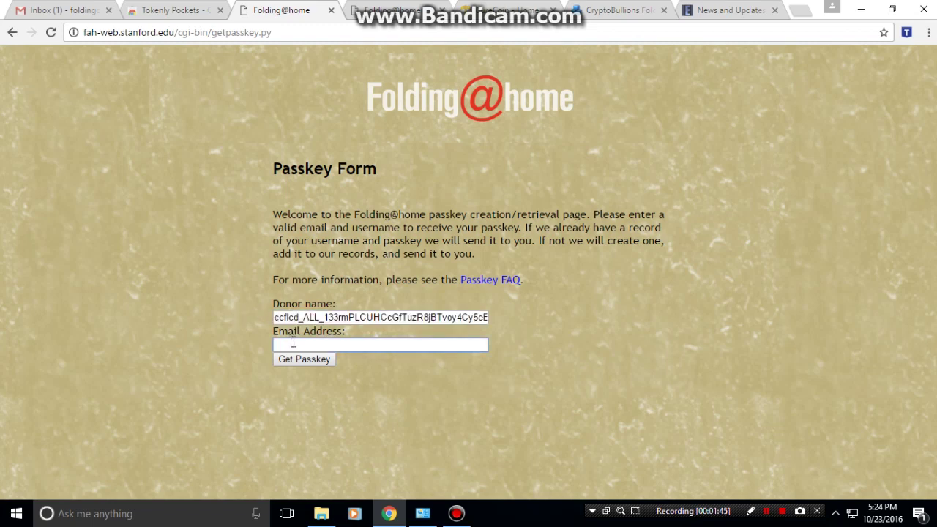
left_click(298, 363)
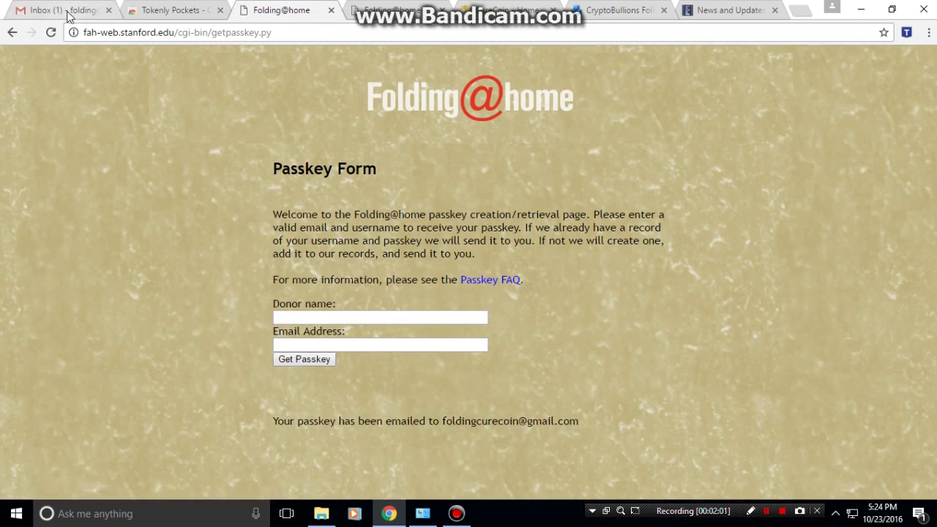
left_click(70, 13)
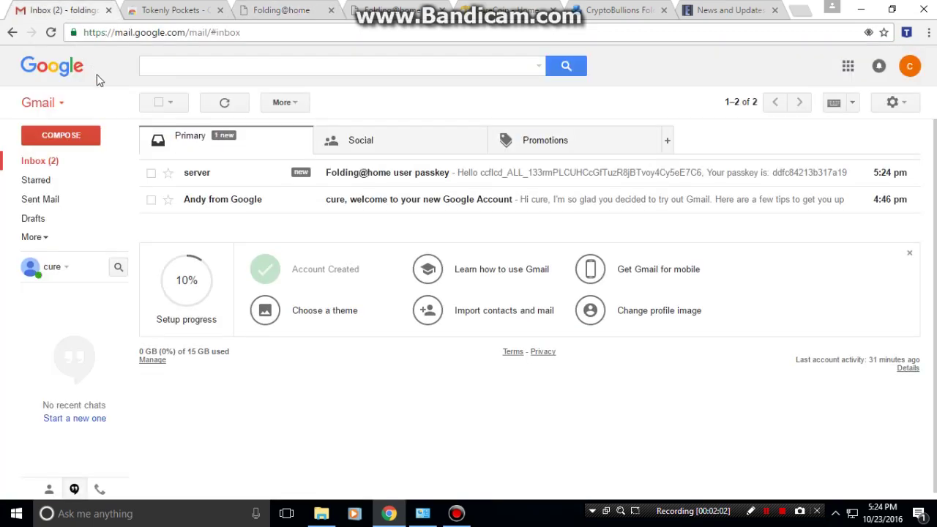
Read the 'Folding@home user passkey' email, then go to the folding.stanford.edu home page.
left_click(338, 173)
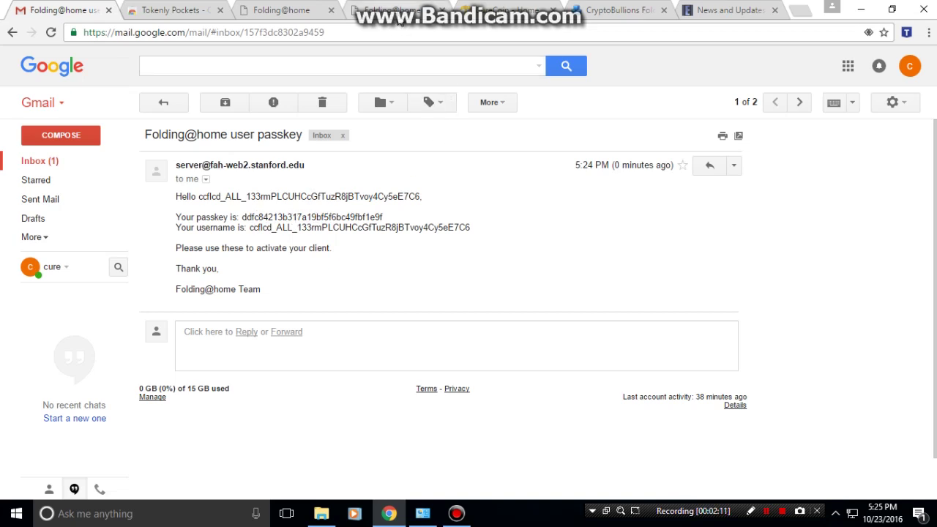
left_click(397, 18)
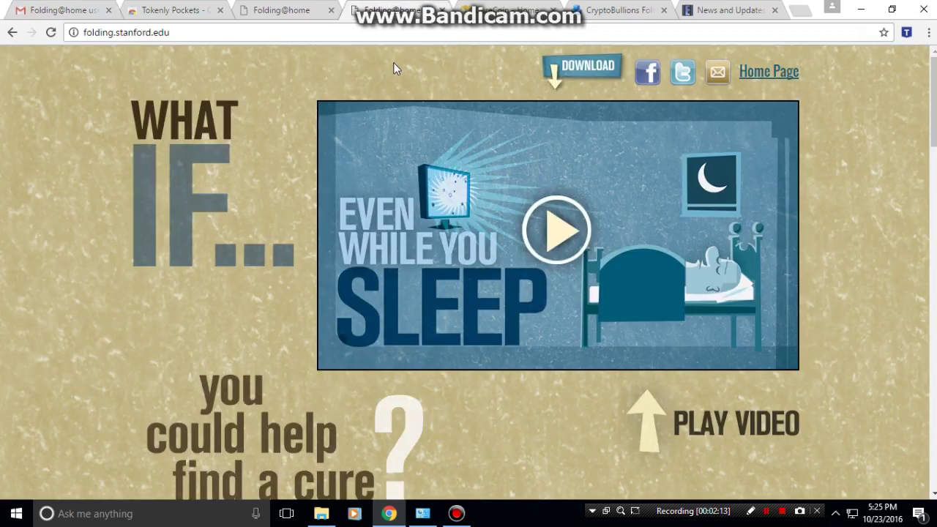
Download the Folding@home Windows installer fah-installer_7.4.4 and launch its setup wizard.
left_click(595, 71)
left_click(468, 355)
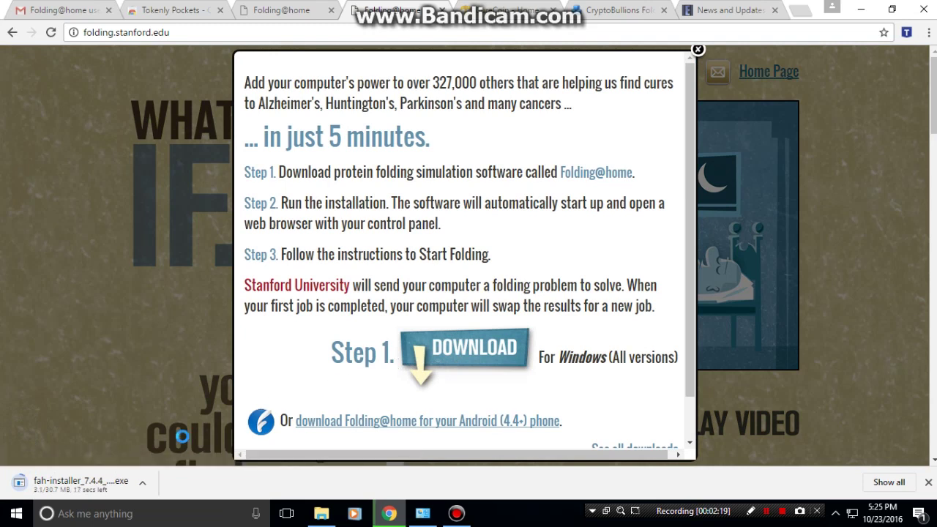
scroll(556, 392, "down", 1)
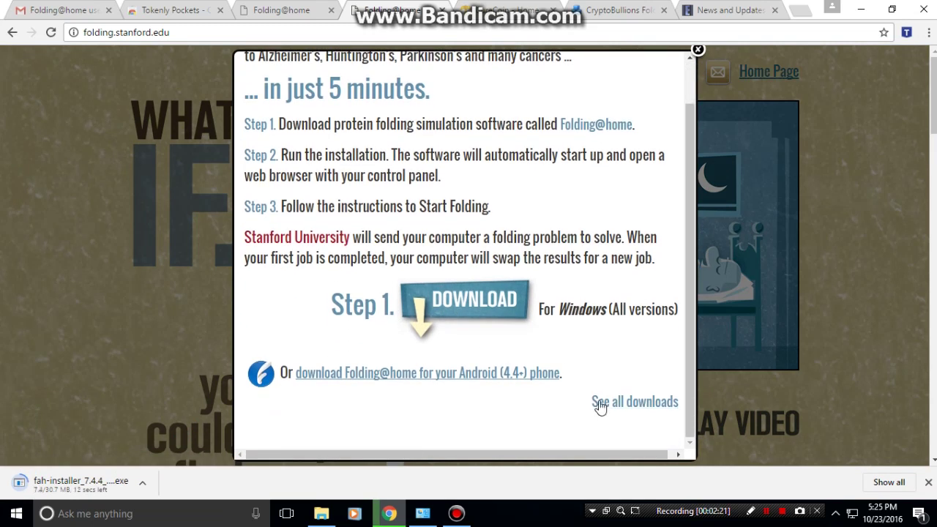
scroll(450, 390, "up", 1)
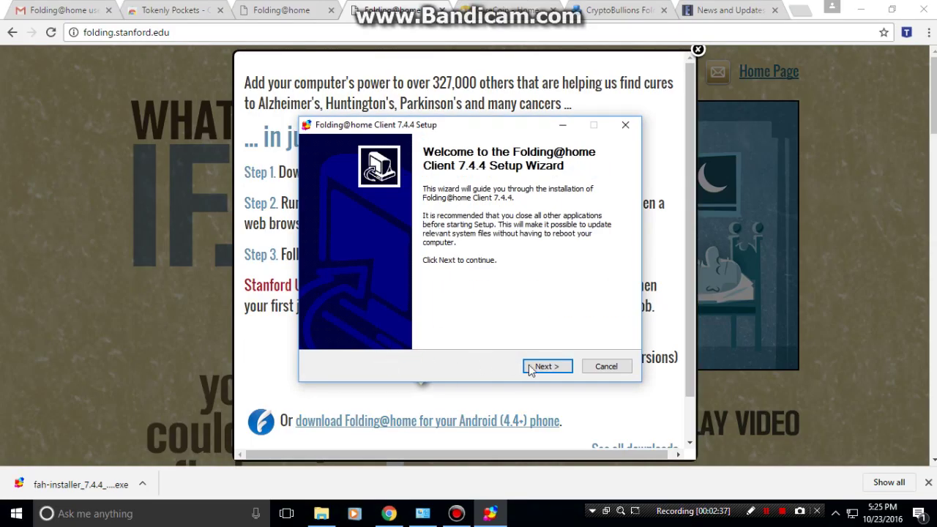
Install Folding@home Client 7.4.4 with Express install, accepting the license agreement.
left_click(543, 367)
left_click(543, 367)
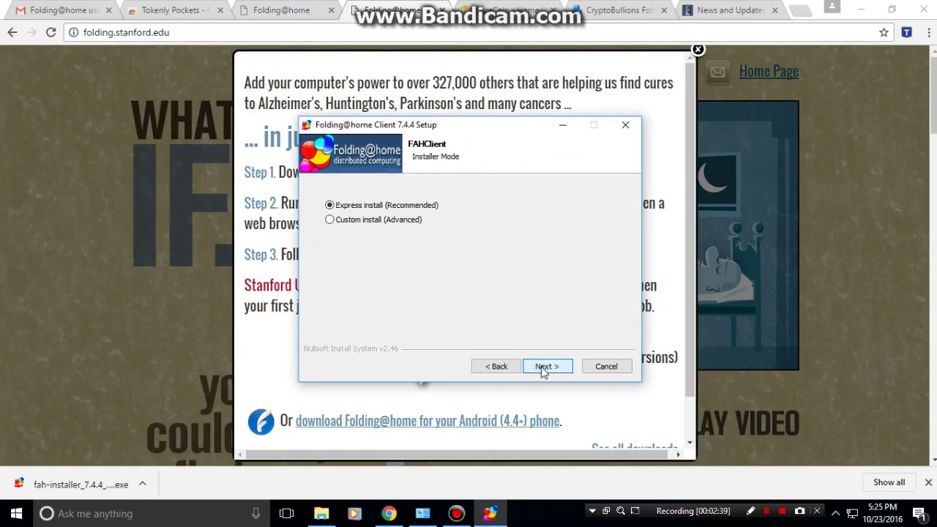
left_click(541, 367)
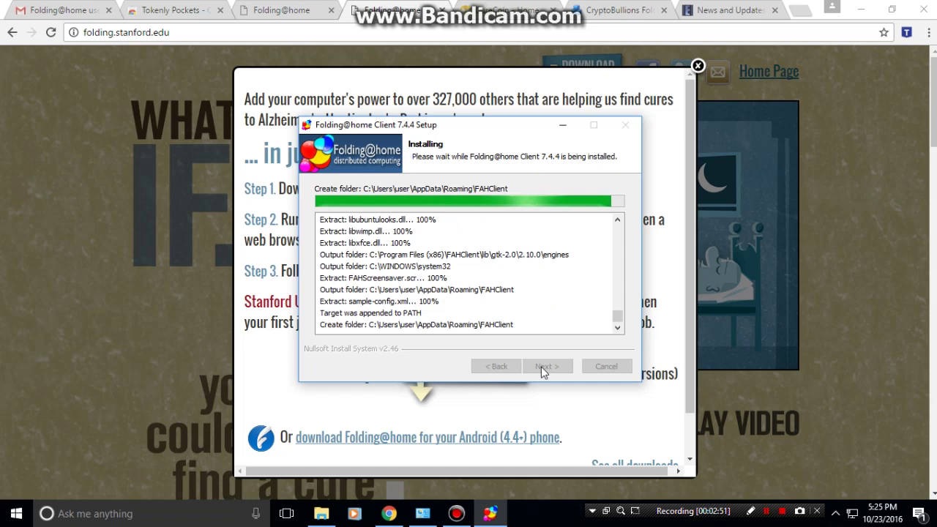
left_click(545, 367)
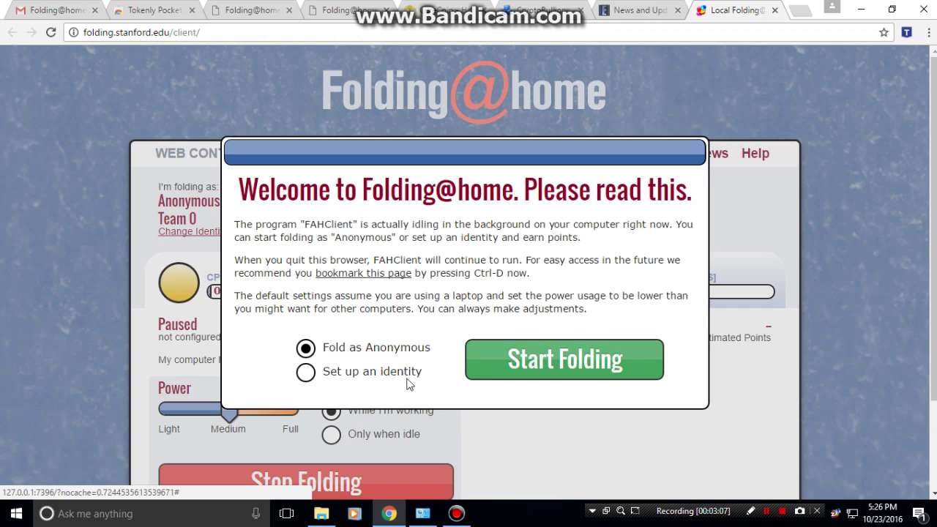
Replace 'Anonymous' with the pasted donor name and set team 224497 in Change Identity.
left_click(302, 373)
left_click(503, 366)
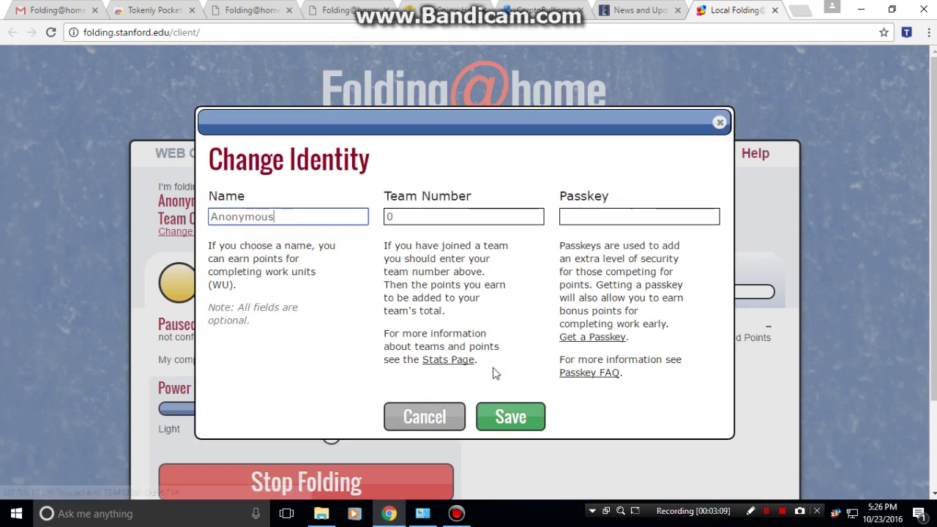
left_click_drag(275, 217, 191, 217)
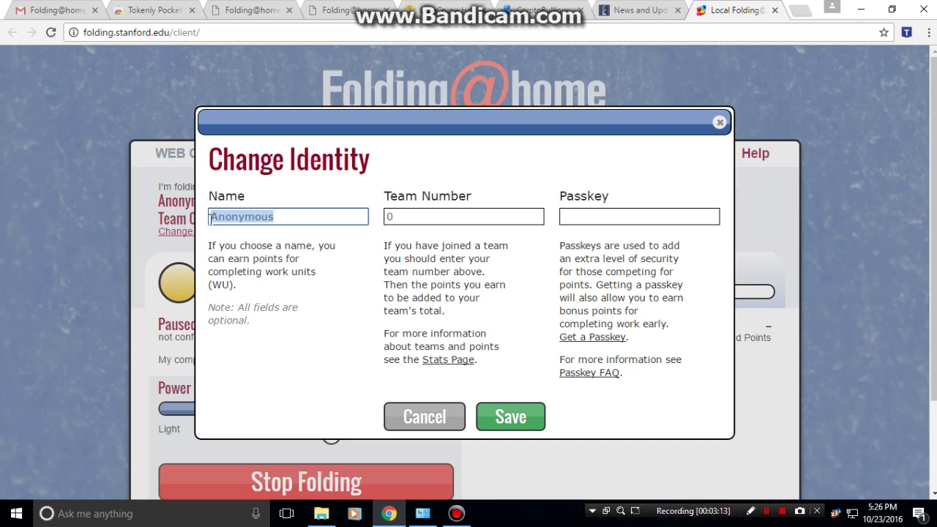
key("ctrl+v")
key("Tab")
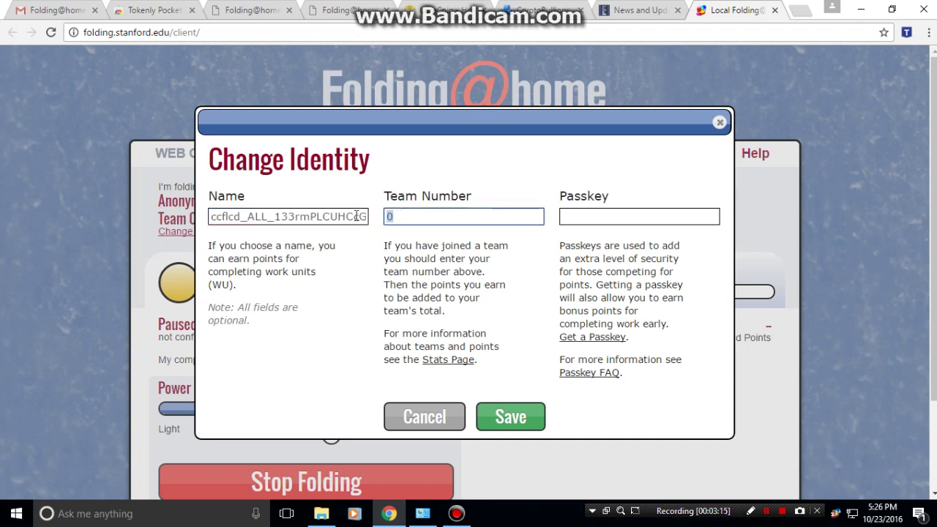
type("224497")
left_click(590, 218)
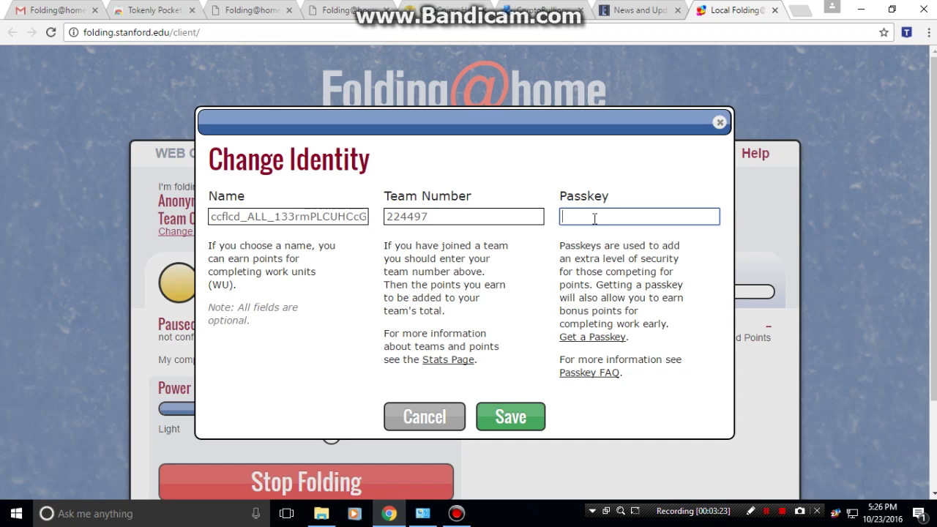
left_click(44, 10)
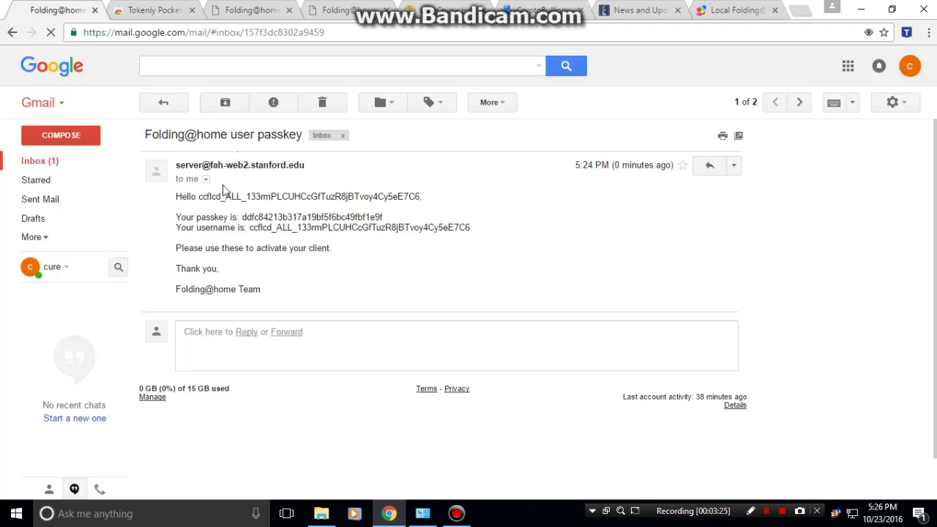
Copy the passkey from the Gmail message and return to the Change Identity form.
left_click_drag(242, 216, 384, 220)
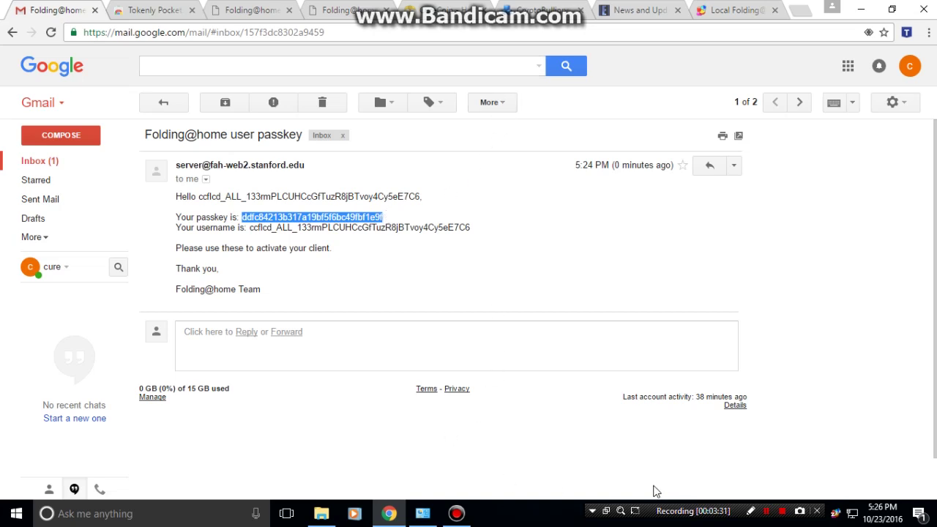
left_click(732, 12)
Paste the copied passkey into the Passkey field and save the identity.
left_click(562, 215)
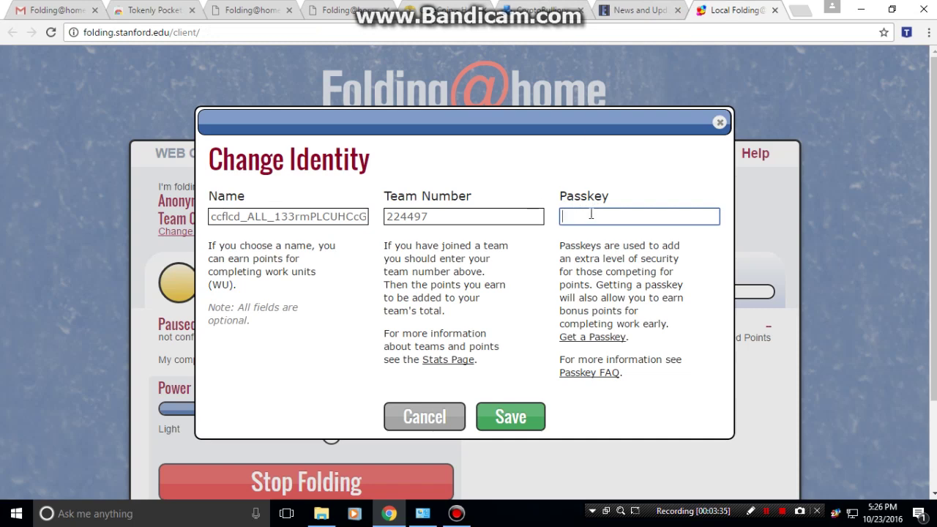
key("ctrl+v")
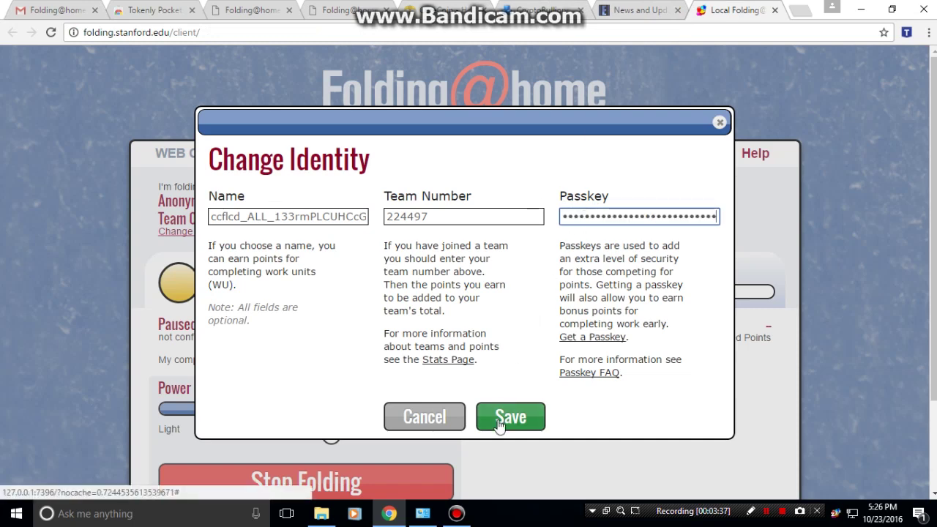
left_click(497, 423)
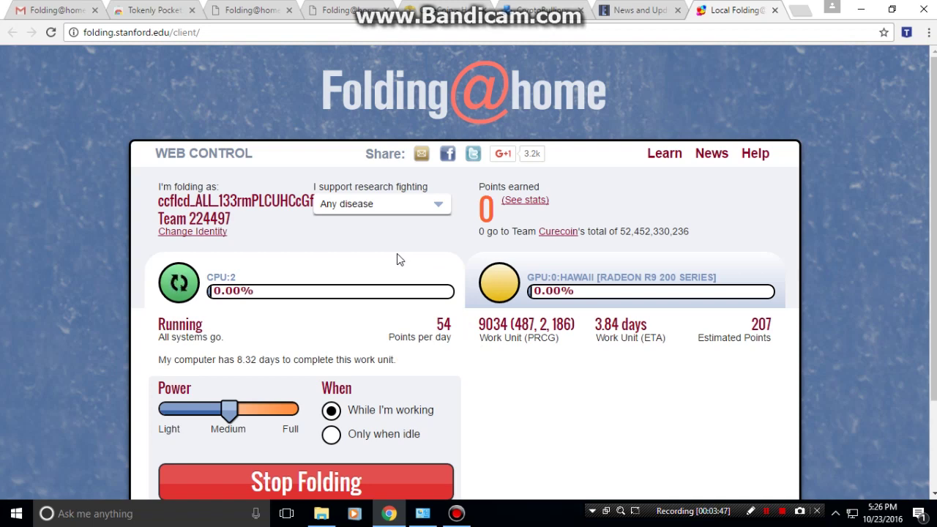
Download Curecoin-Installer.exe, the Windows (Installer) wallet, from curecoin.net and launch it.
left_click(436, 15)
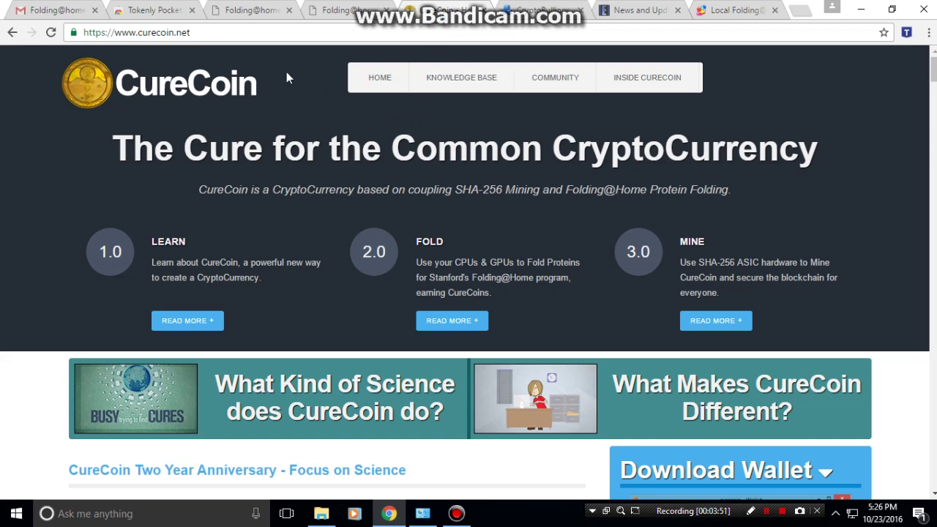
scroll(531, 175, "down", 1)
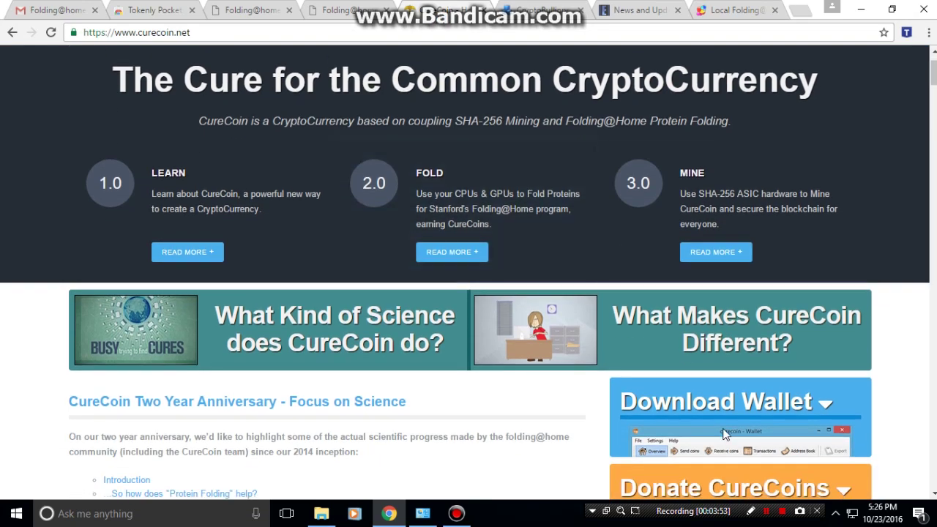
left_click(830, 414)
scroll(820, 410, "down", 2)
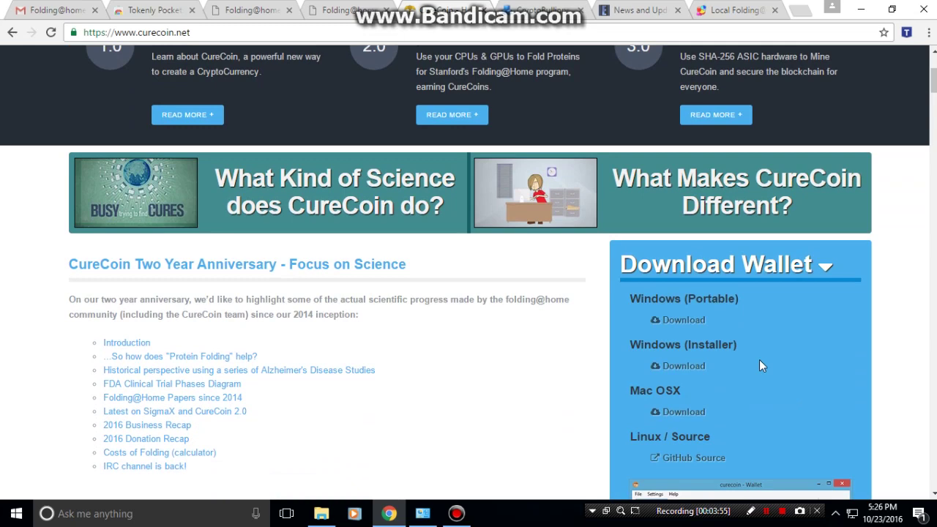
left_click(688, 369)
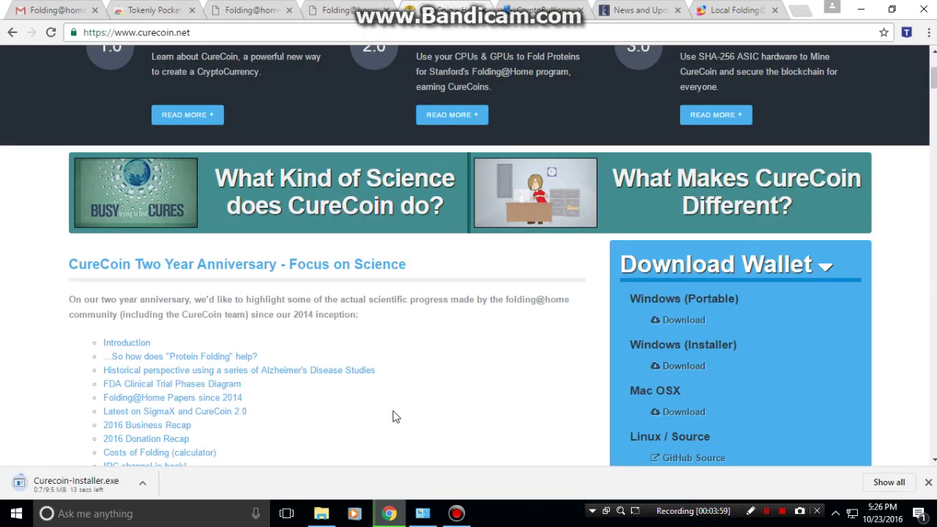
left_click(96, 485)
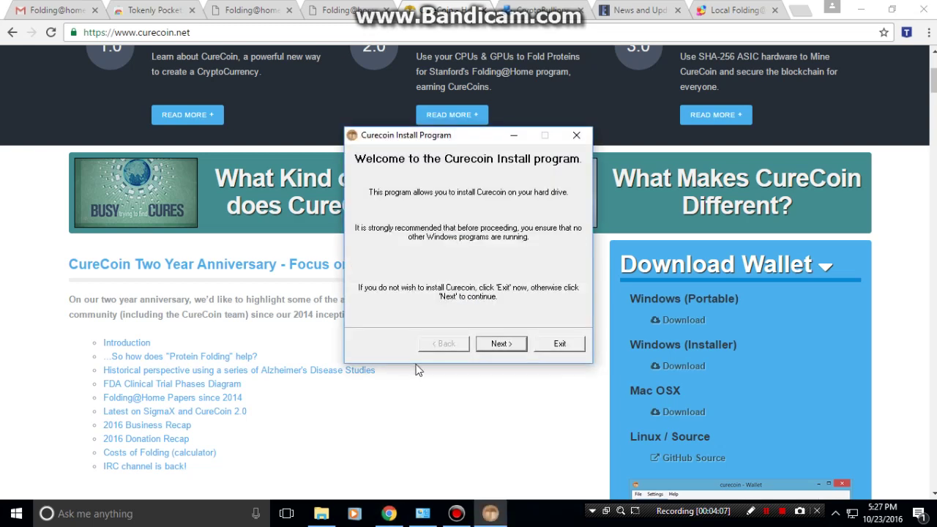
Install Curecoin into a newly created C:\Users\user\AppData\Roaming\Curecoin folder and close the installer.
left_click(499, 344)
left_click(500, 348)
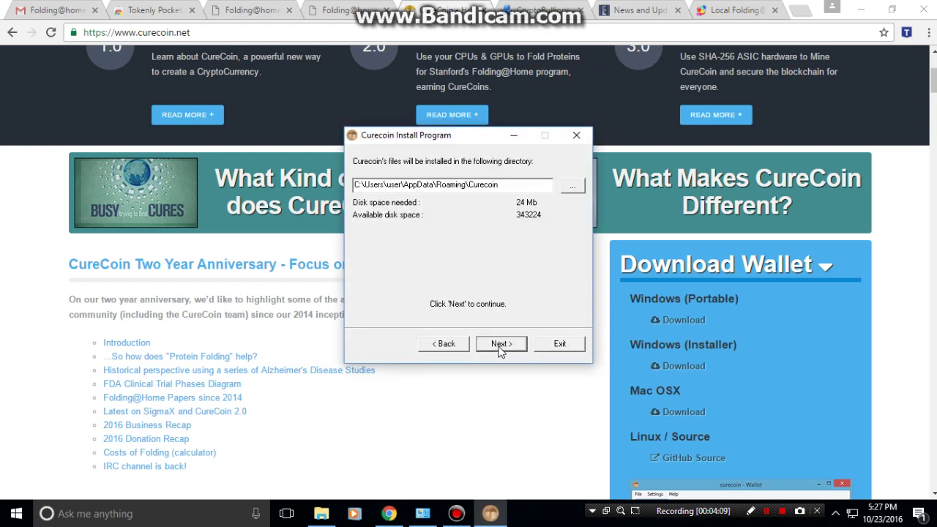
left_click(501, 349)
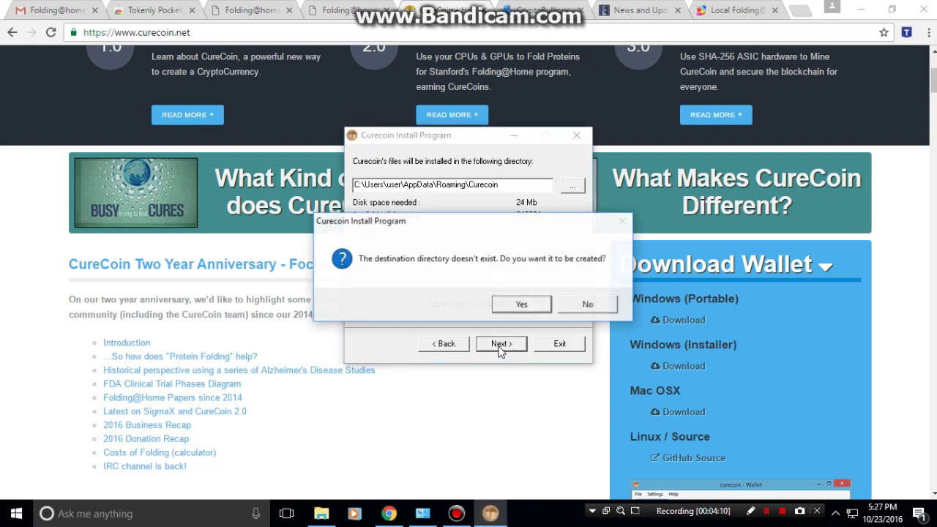
left_click(507, 308)
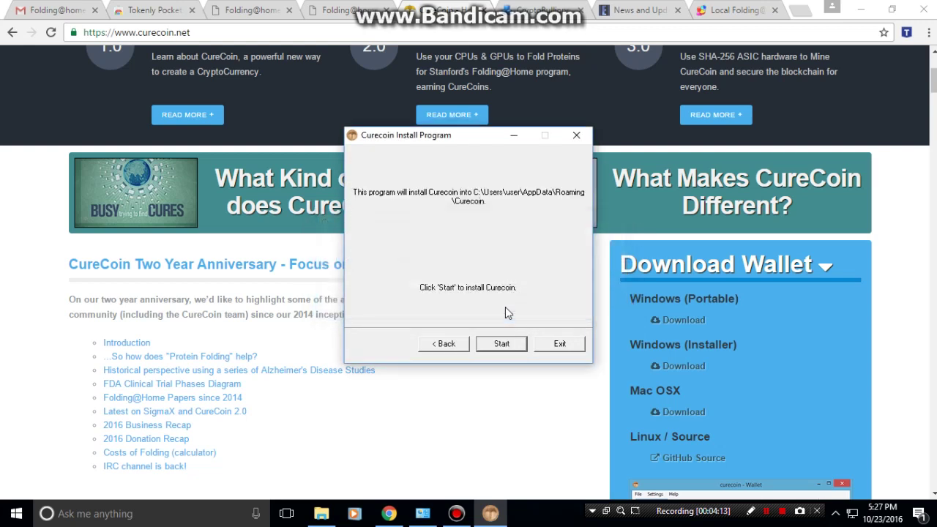
left_click(494, 348)
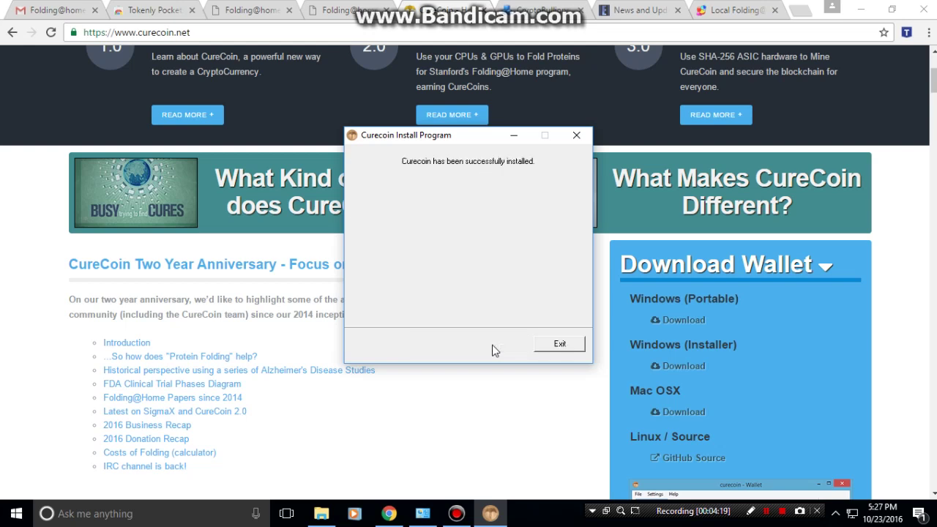
left_click(546, 349)
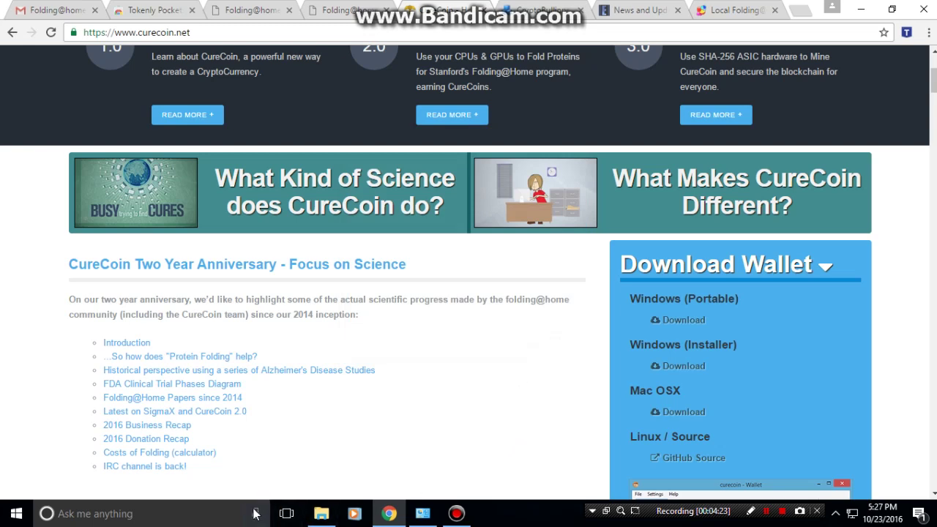
Find the Curecoin app with a 'curecoin' Windows search and launch it.
left_click(103, 520)
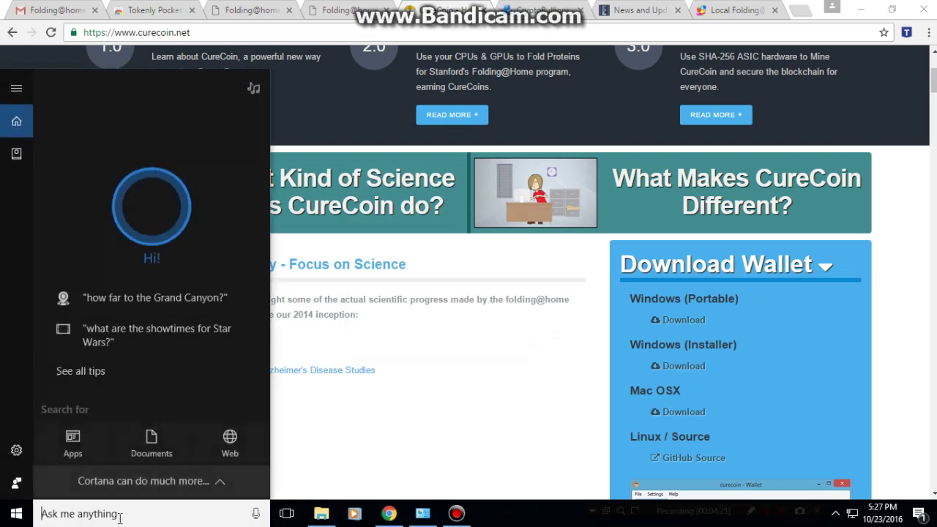
type("curecoin")
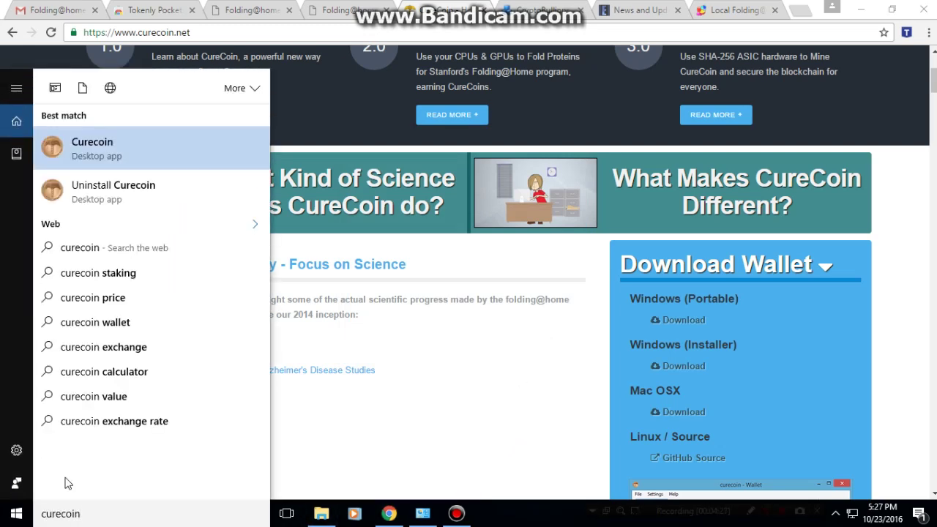
left_click(94, 153)
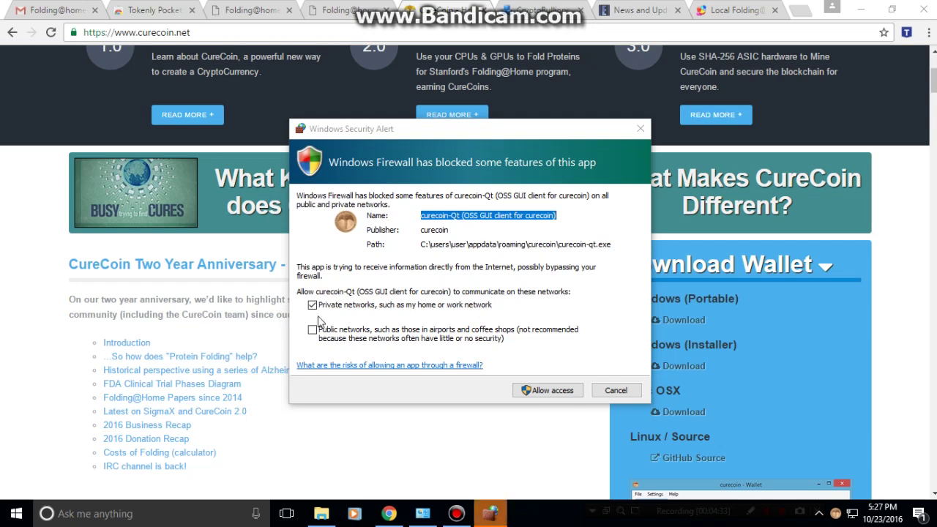
Allow the Curecoin wallet through Windows Firewall on private networks and restore its window.
left_click(545, 390)
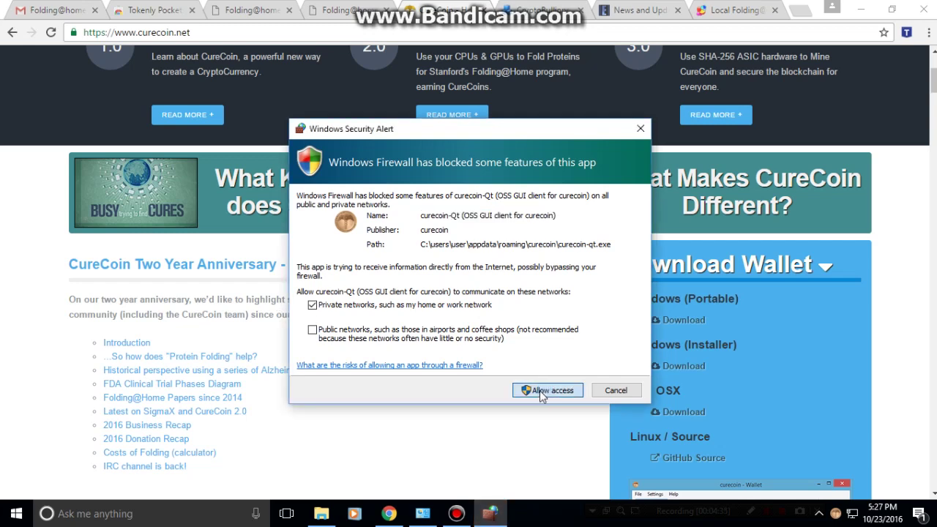
left_click(545, 390)
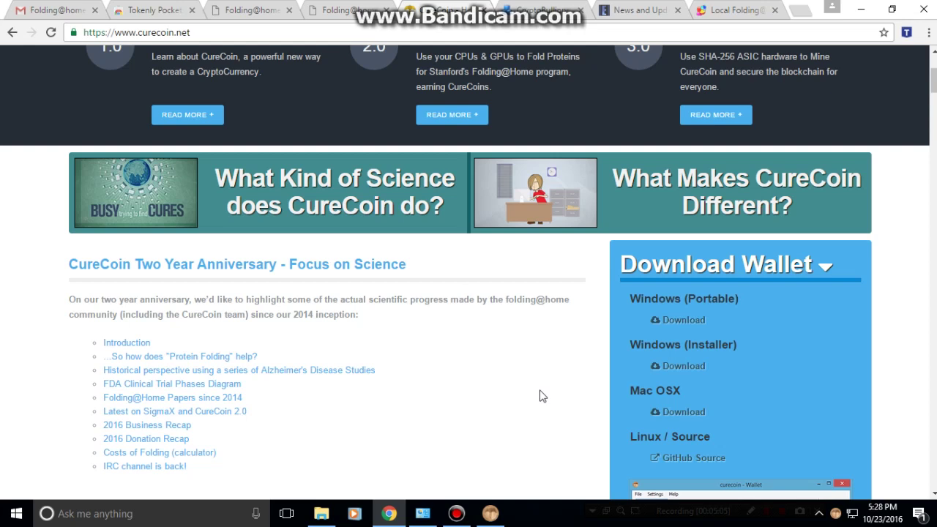
left_click(490, 513)
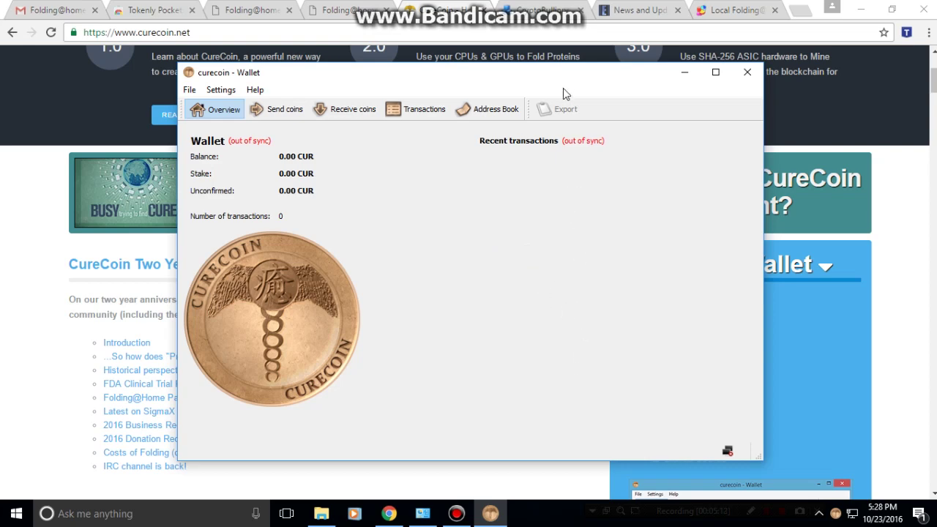
Switch Chrome to the Official CureCoin Folding Pool site at cryptobullionpools.com.
left_click(531, 10)
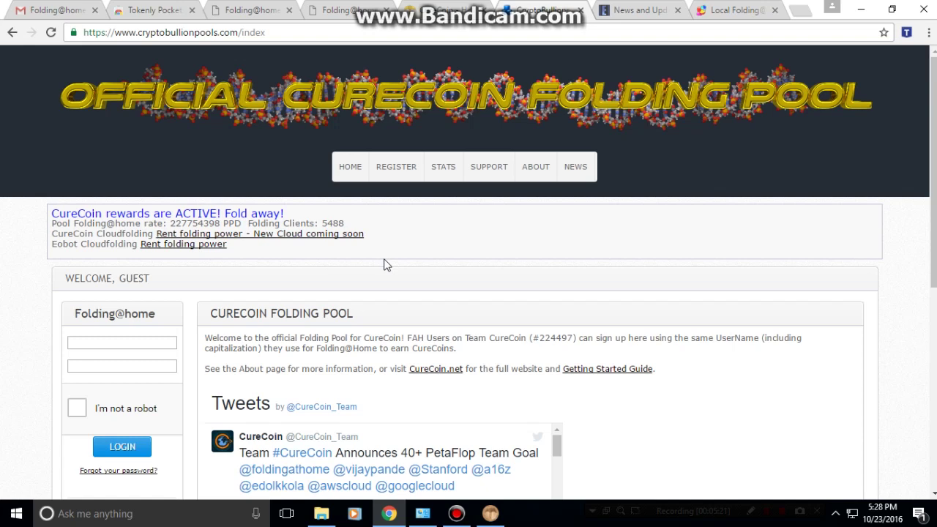
Open the pool's REGISTER form at the Username field, then return to Folding@home Web Control.
left_click(395, 168)
left_click(433, 368)
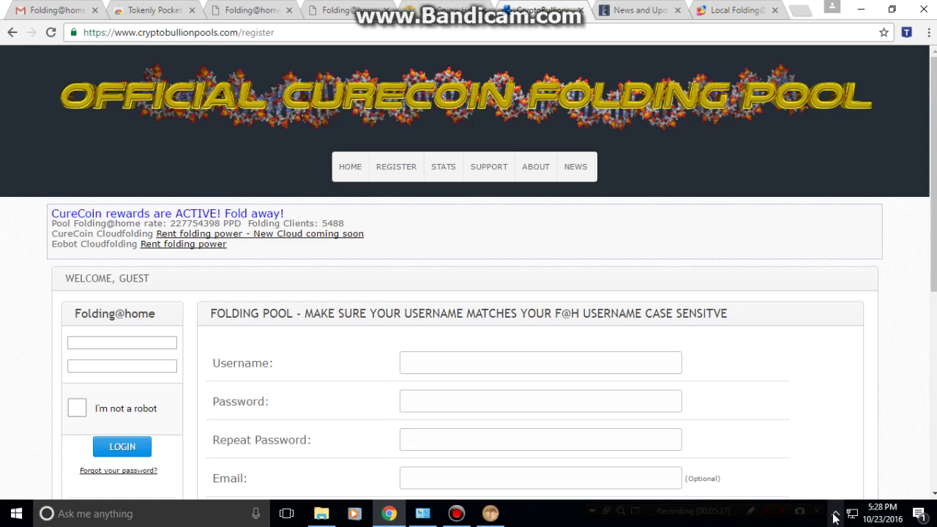
left_click(723, 10)
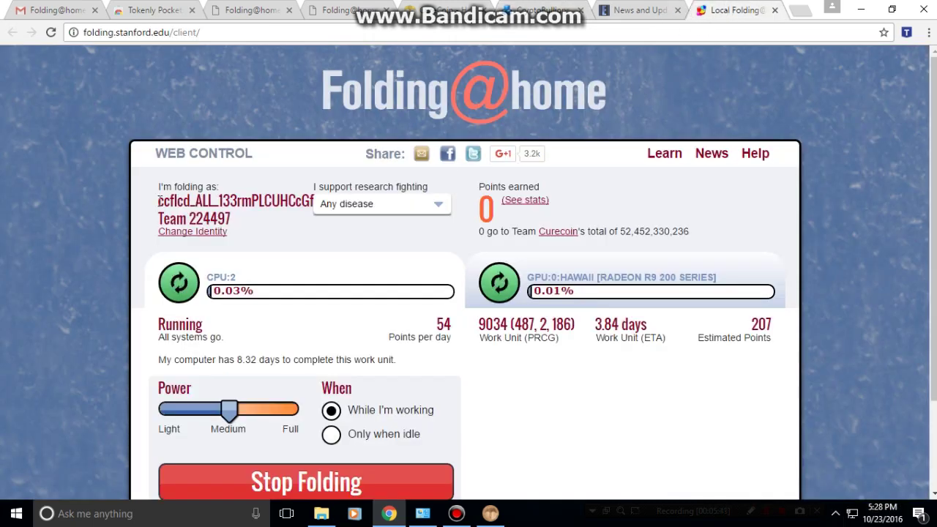
Check the Folding@home identity name and keep the research cause at Any disease.
left_click_drag(159, 202, 317, 210)
left_click(437, 212)
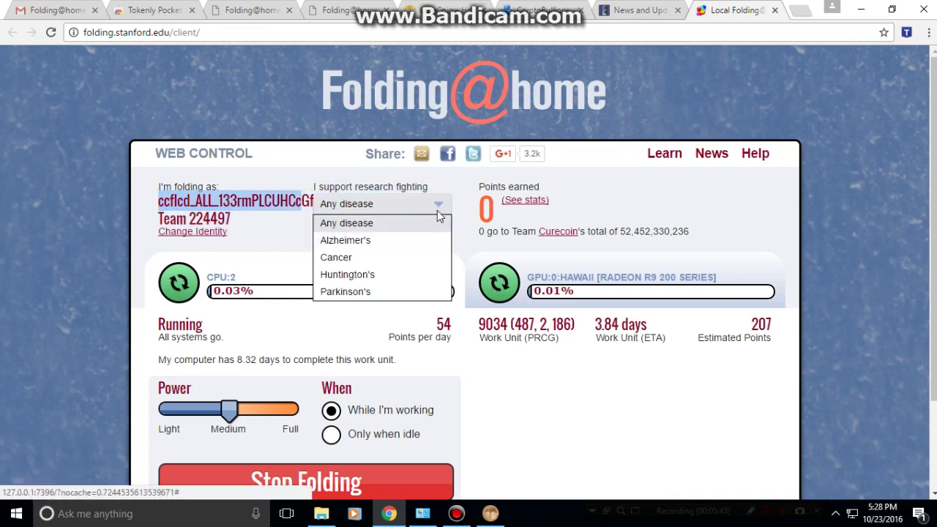
left_click(437, 211)
left_click(293, 219)
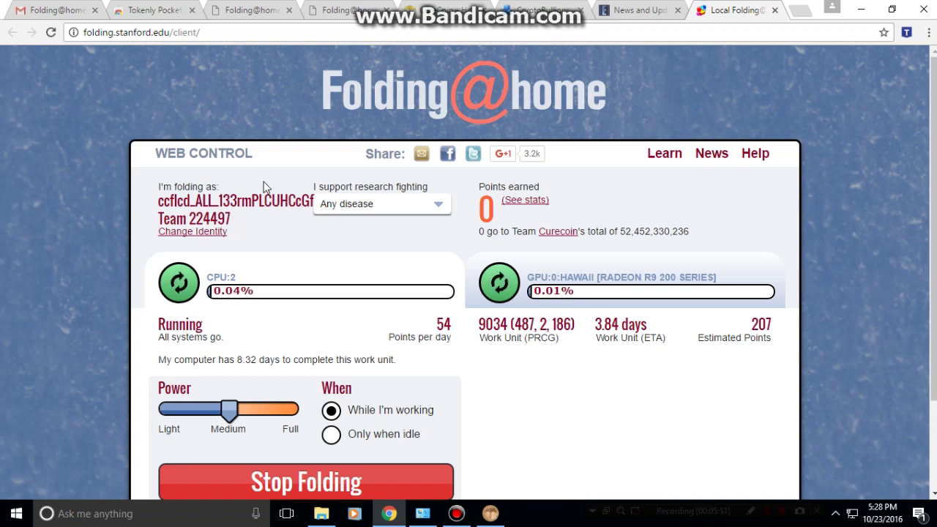
Copy the full Folding@home username from the passkey email, then return to Web Control.
left_click(59, 10)
left_click_drag(250, 229, 471, 229)
key("ctrl+c")
left_click(710, 13)
Paste the folding username into the pool's register form and enter the password twice.
left_click(490, 513)
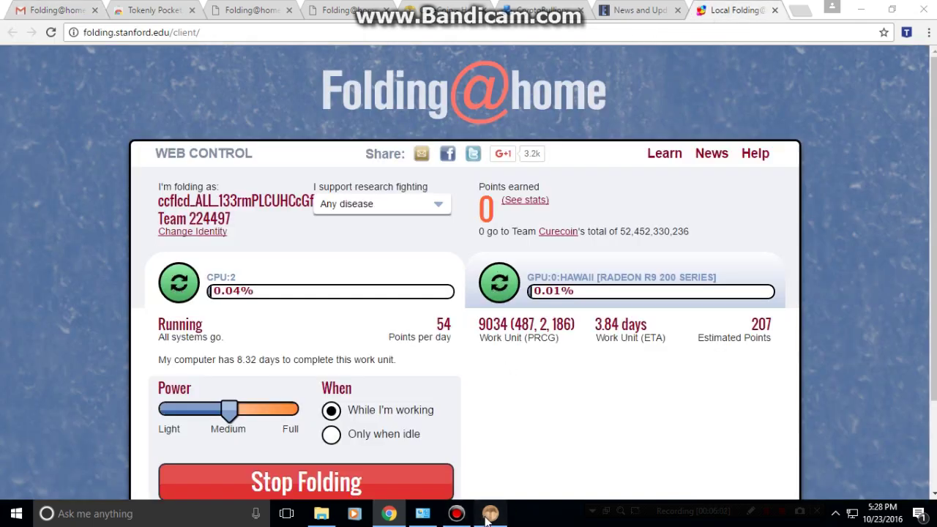
left_click(549, 13)
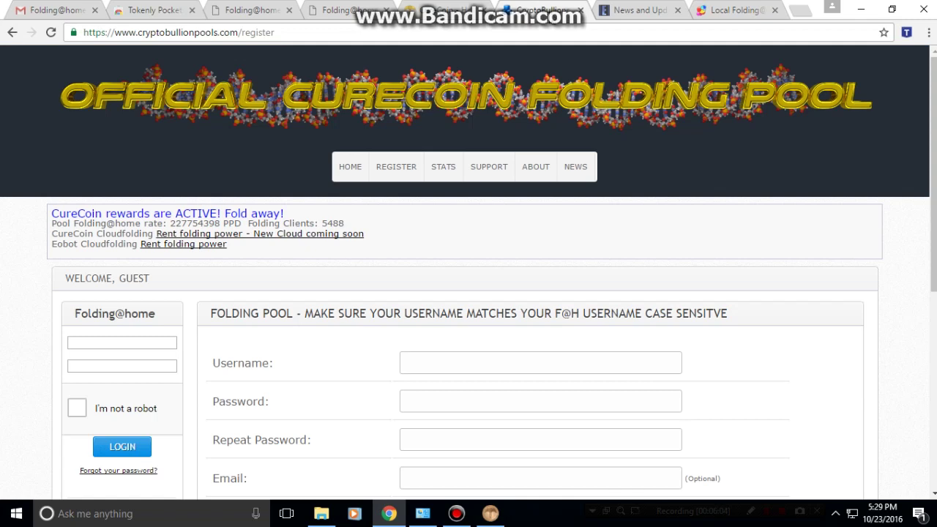
key("ctrl+v")
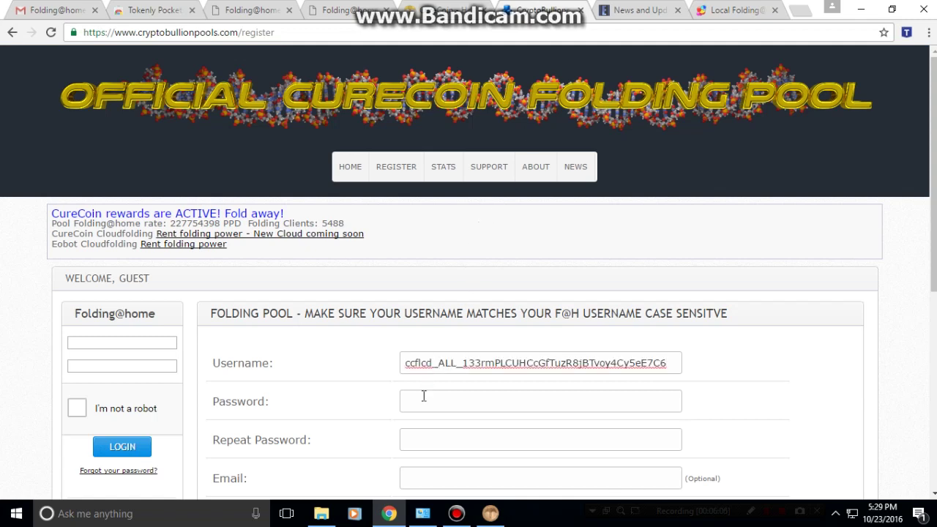
left_click(423, 396)
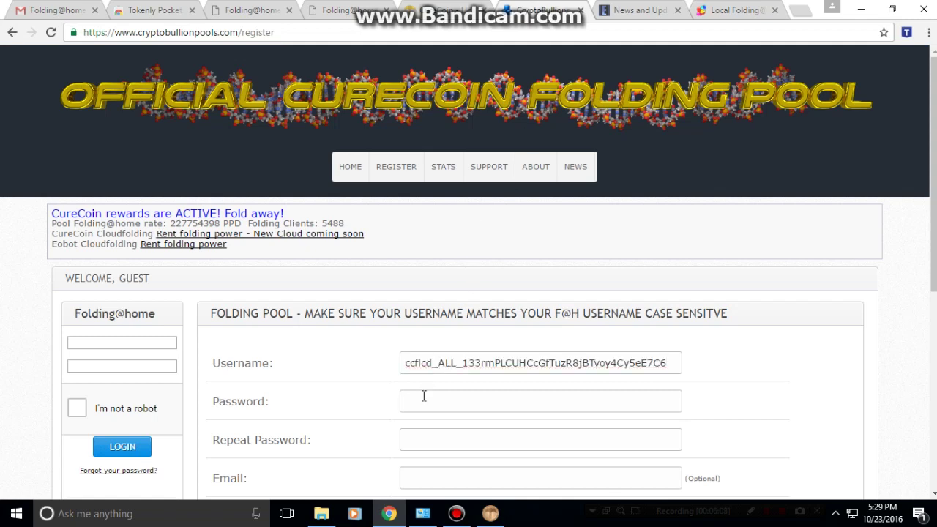
type("••••••••••")
key("Tab")
type("•••••••••")
Enter the account e-mail address in both e-mail fields.
scroll(421, 399, "down", 2)
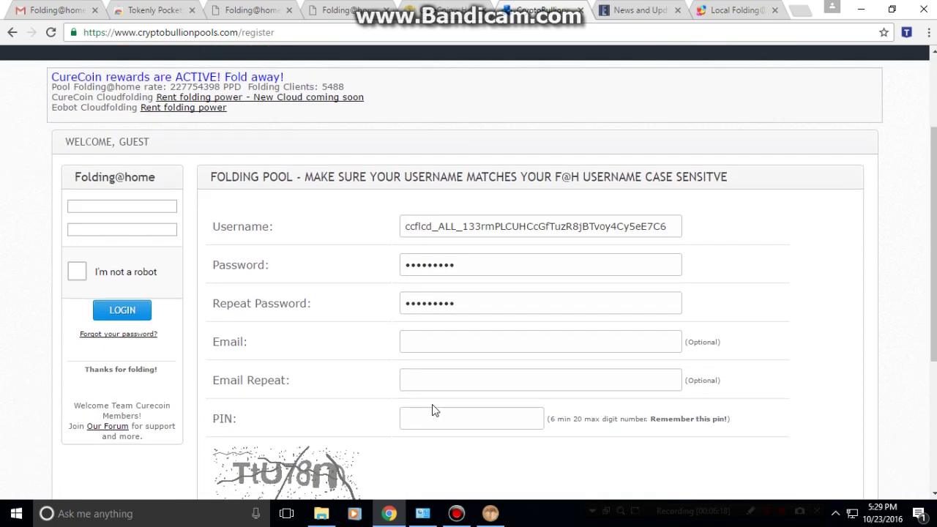
left_click(442, 340)
type("cu")
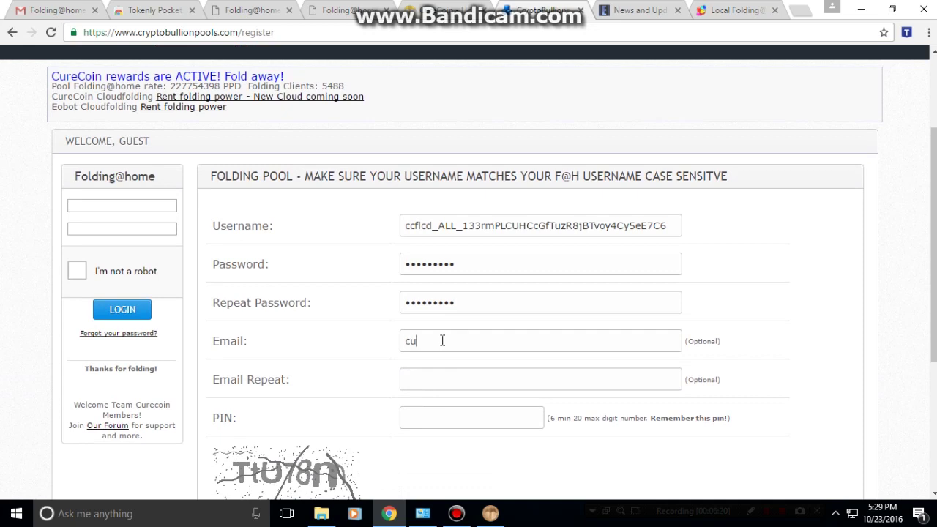
type("re")
key("BackSpace")
key("BackSpace")
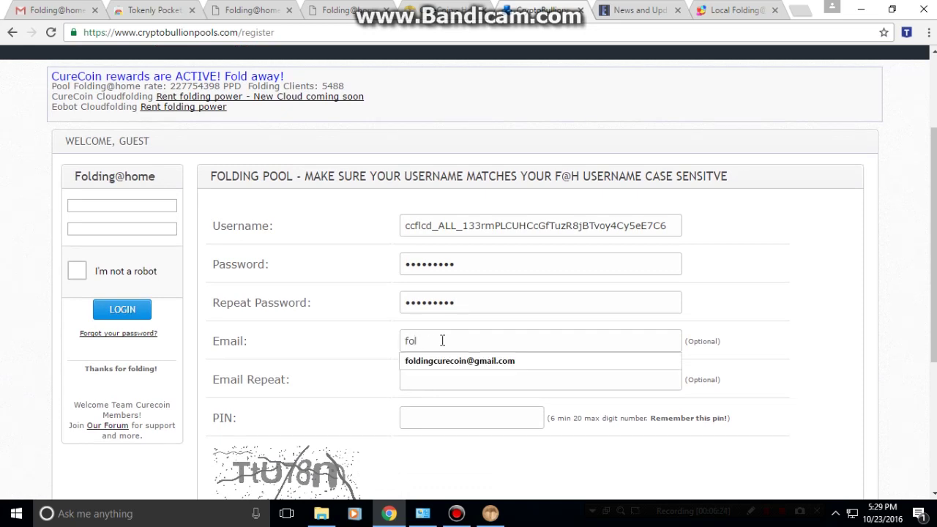
key("Tab")
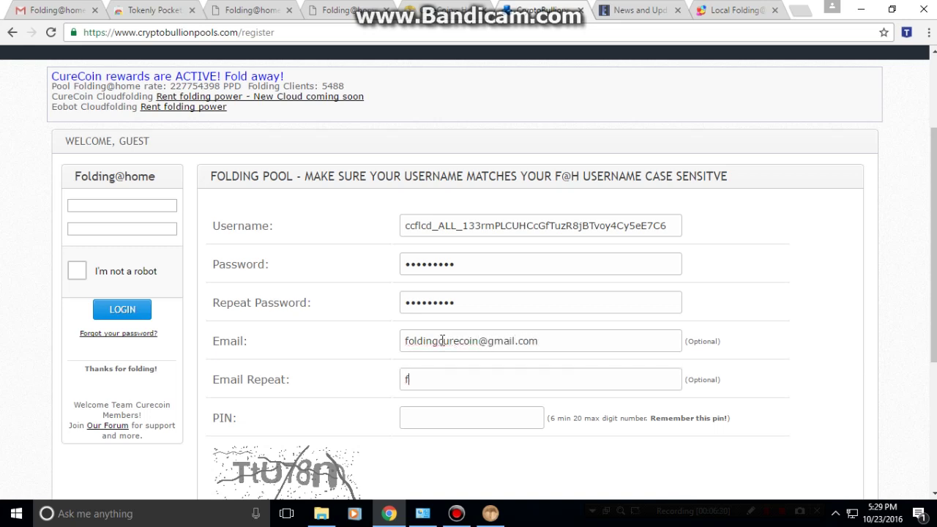
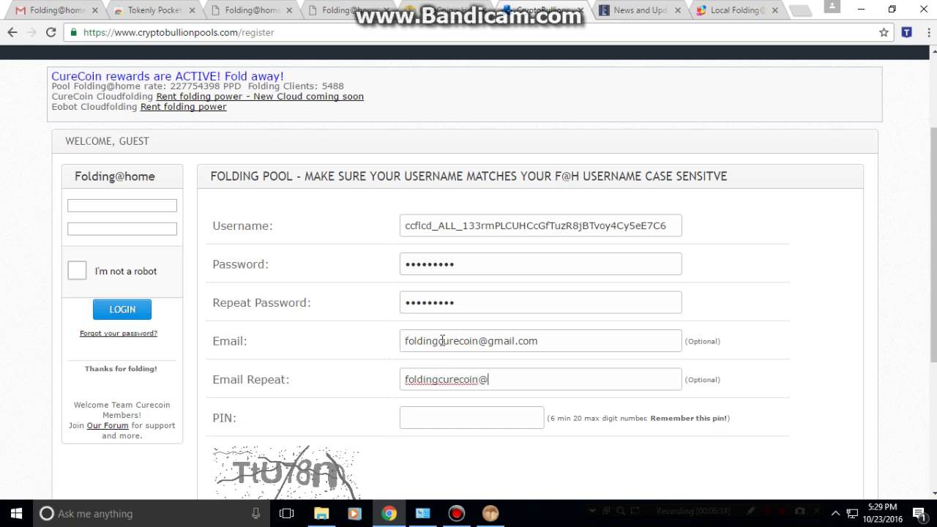
Fill in the PIN and captcha text, then submit the registration.
left_click(424, 425)
scroll(424, 426, "down", 1)
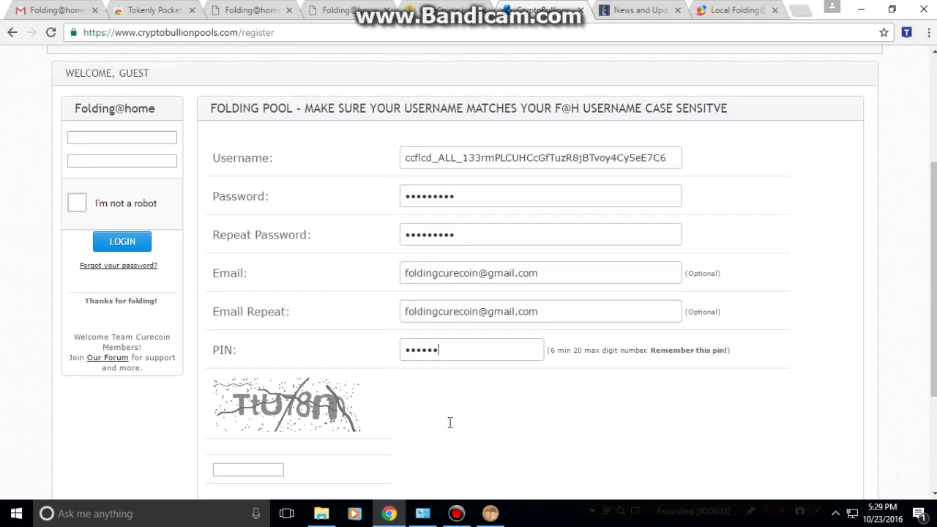
left_click(263, 472)
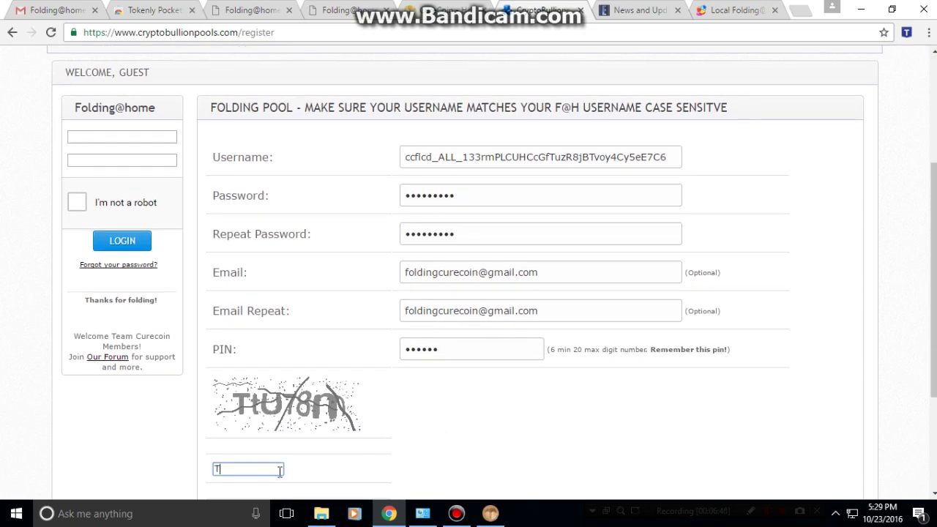
type("TtU78m")
scroll(269, 472, "down", 2)
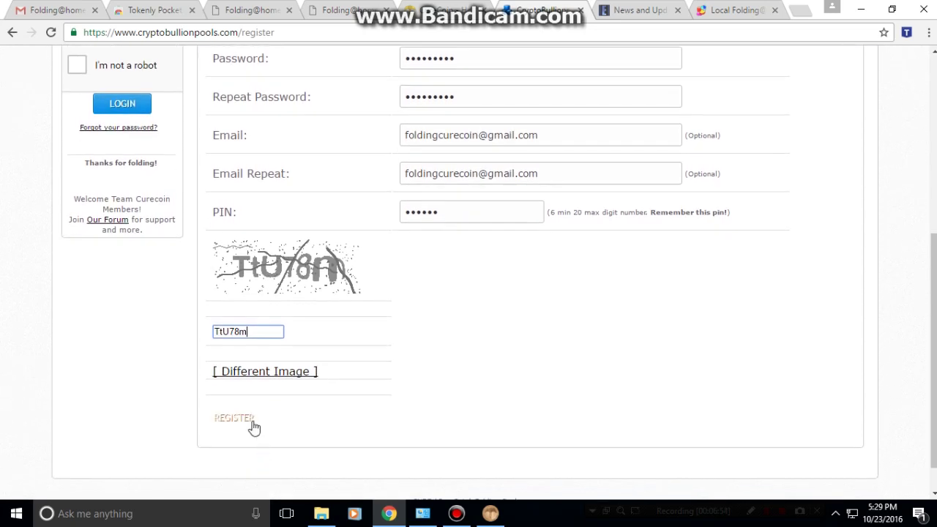
left_click(251, 423)
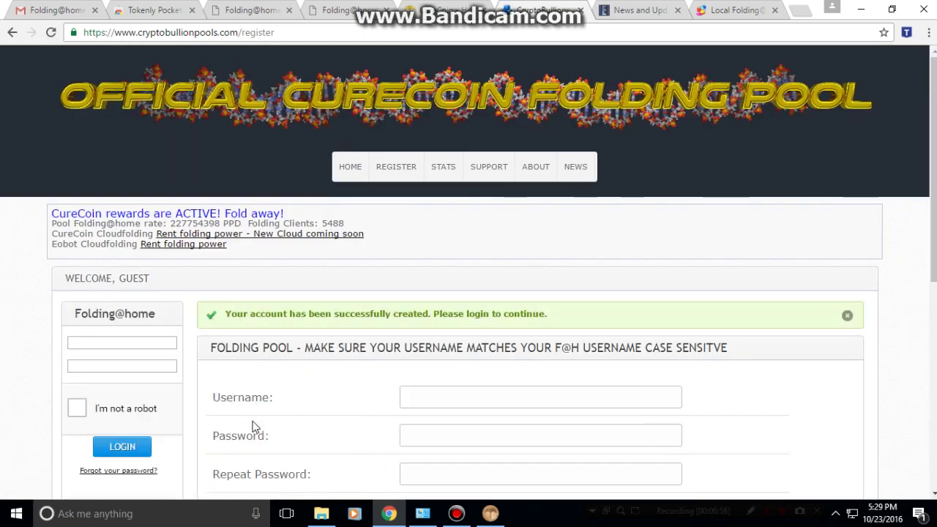
Enter the username and password in the pool login box and solve the store-front reCAPTCHA.
left_click(138, 344)
key("ctrl+v")
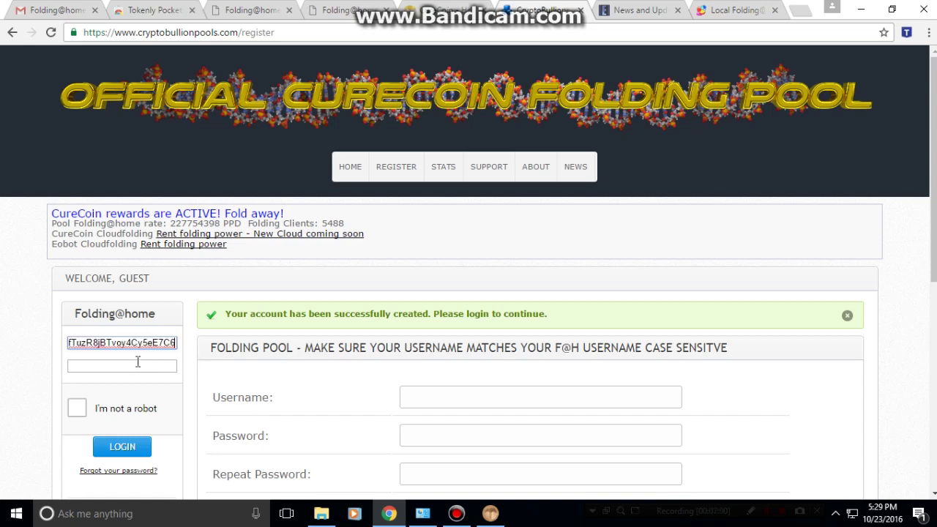
left_click(131, 365)
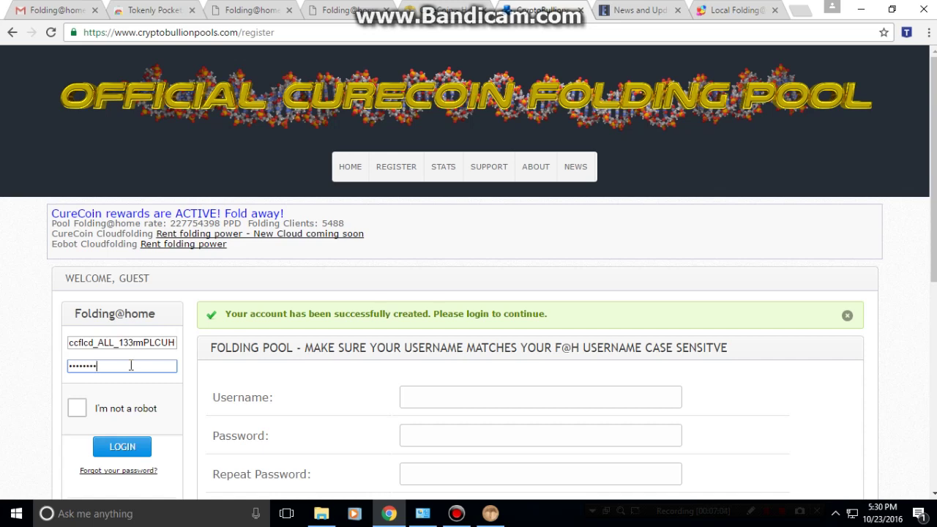
left_click(85, 411)
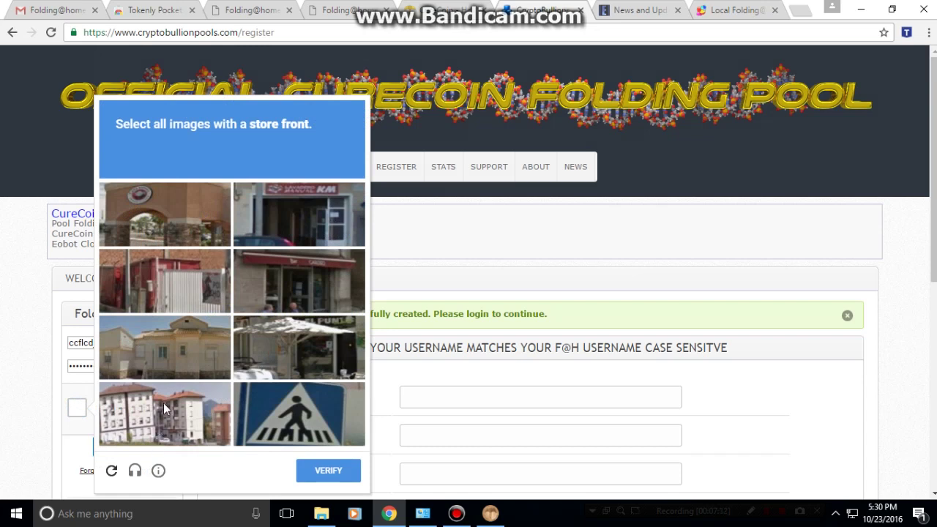
left_click(191, 222)
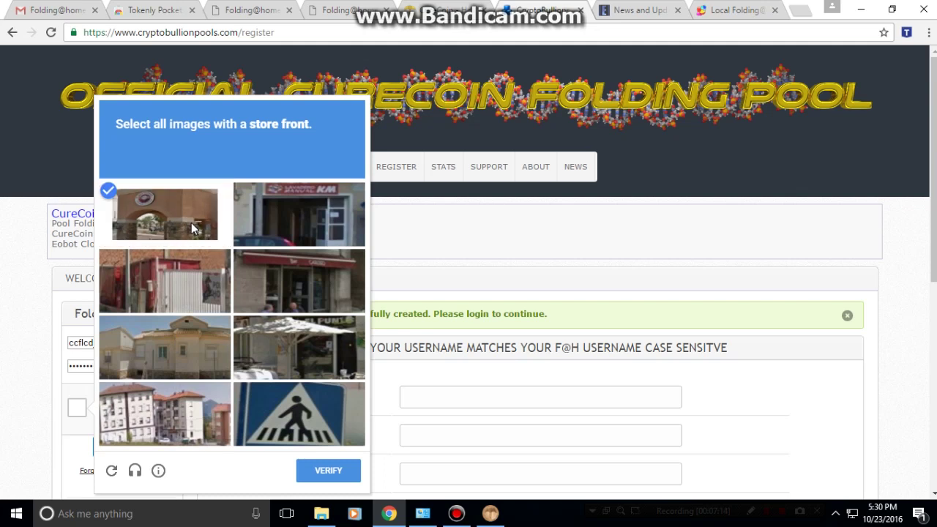
left_click(262, 224)
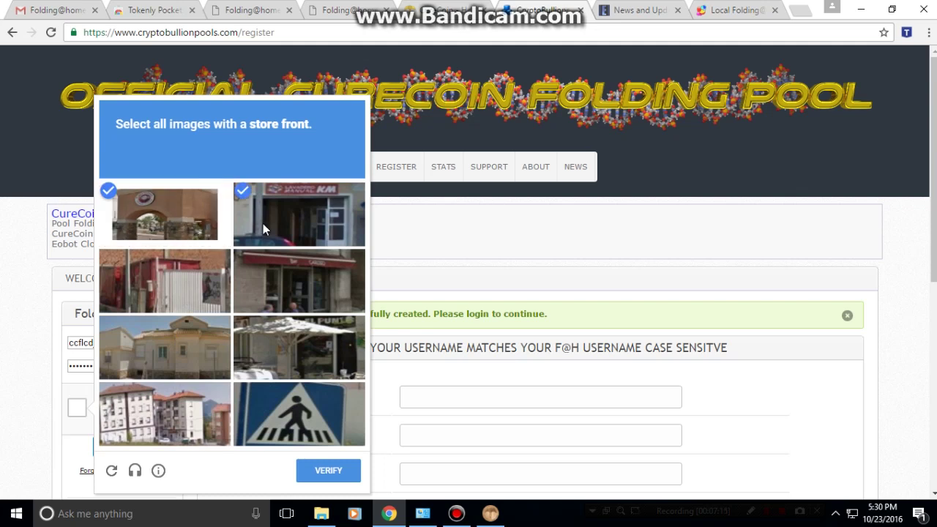
left_click(261, 285)
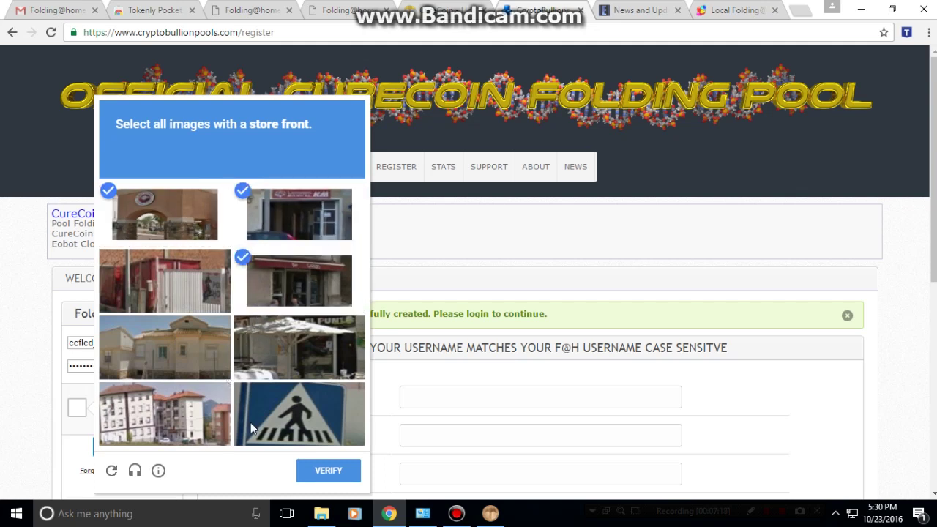
left_click(316, 474)
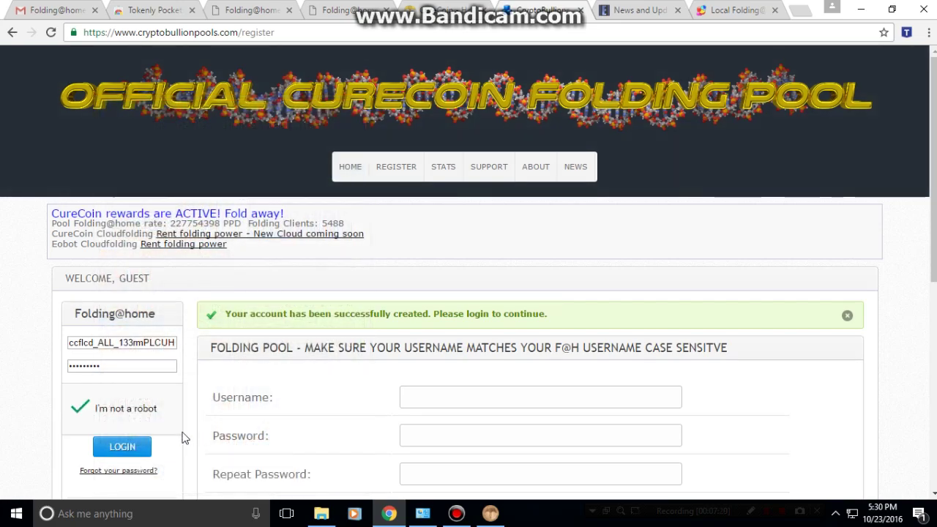
Log in to the pool account and decline Chrome's offer to save the password.
left_click(134, 444)
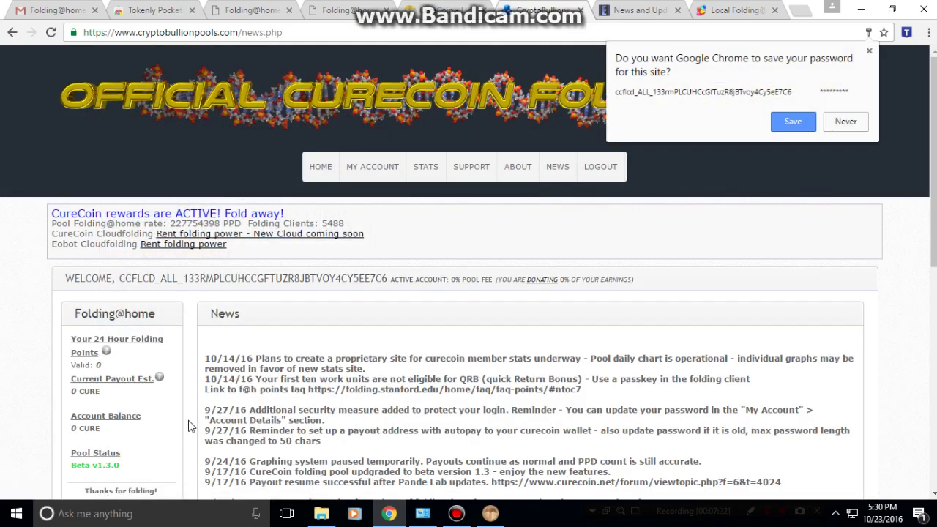
left_click(869, 51)
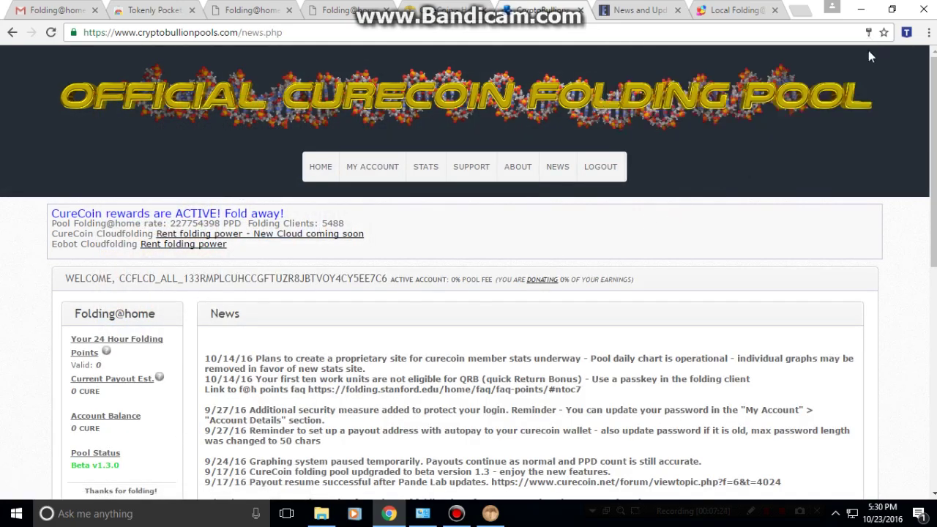
scroll(267, 304, "down", 1)
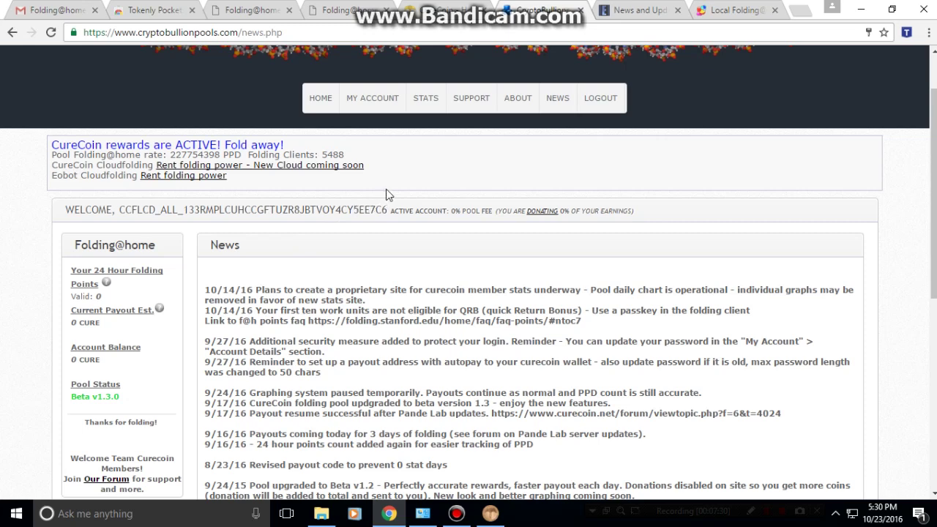
Open the pool's MY ACCOUNT > Account Details page.
left_click(378, 104)
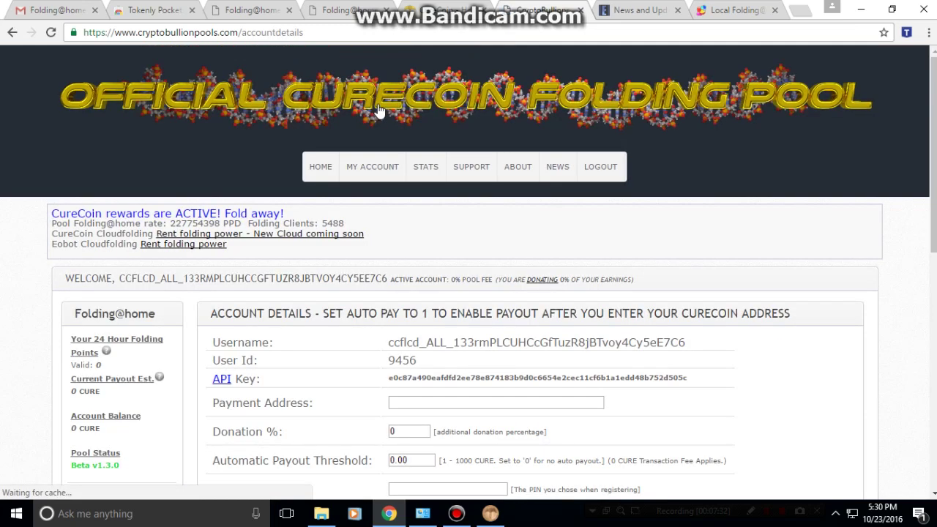
scroll(352, 291, "down", 1)
scroll(352, 292, "down", 1)
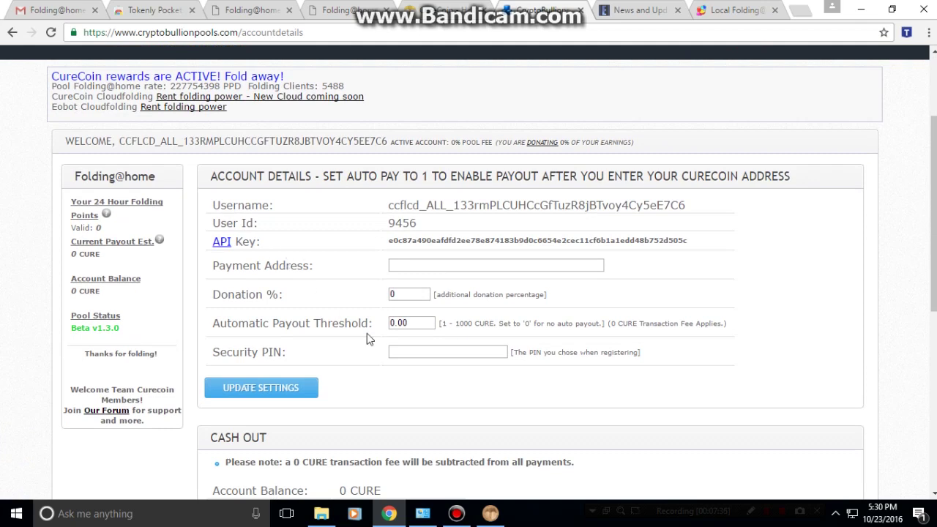
Copy the receiving address from the Curecoin wallet's Receive coins tab and return to Chrome.
left_click(490, 515)
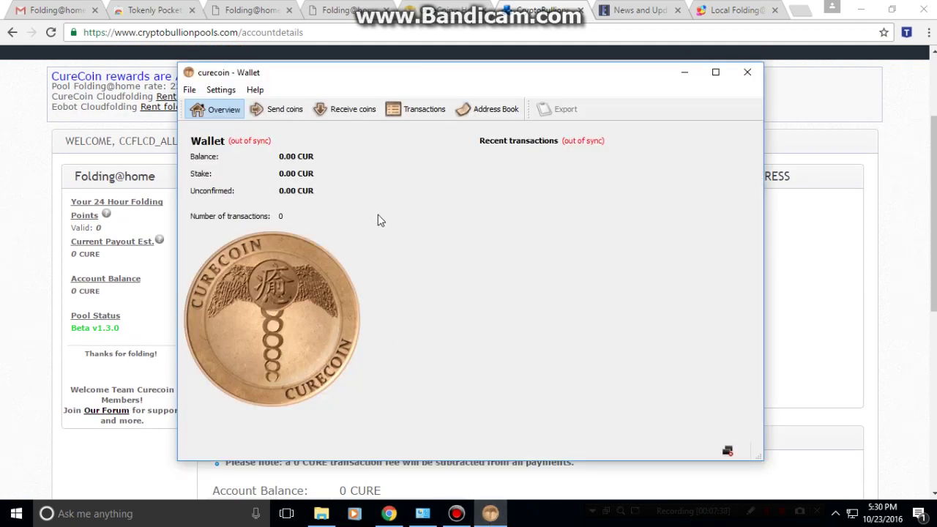
left_click(320, 109)
left_click(548, 170)
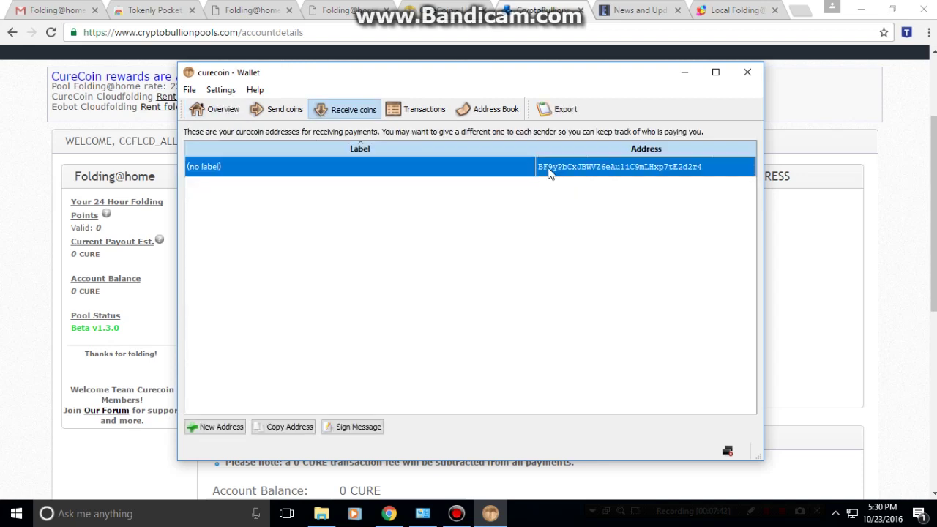
right_click(549, 170)
left_click(560, 177)
left_click(551, 14)
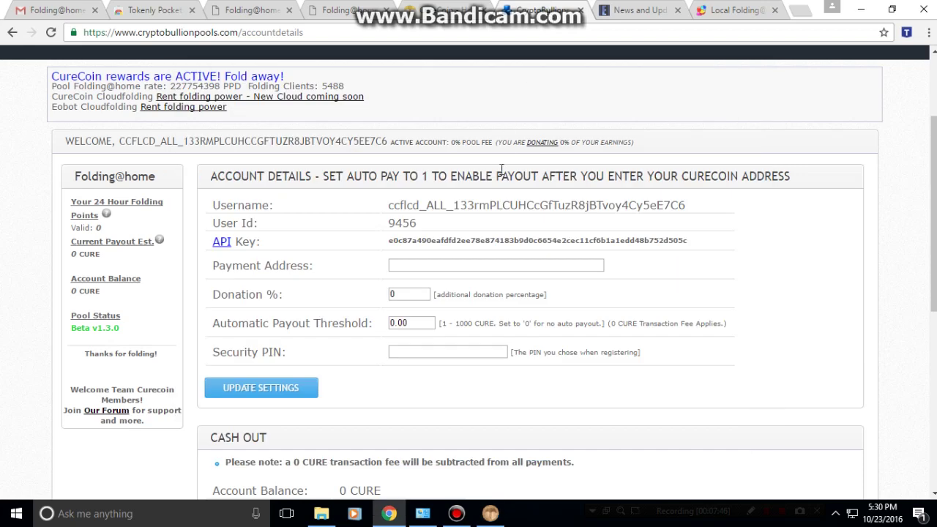
Paste the wallet address as Payment Address, set payout threshold 1, enter the PIN and update settings.
left_click(420, 270)
right_click(422, 269)
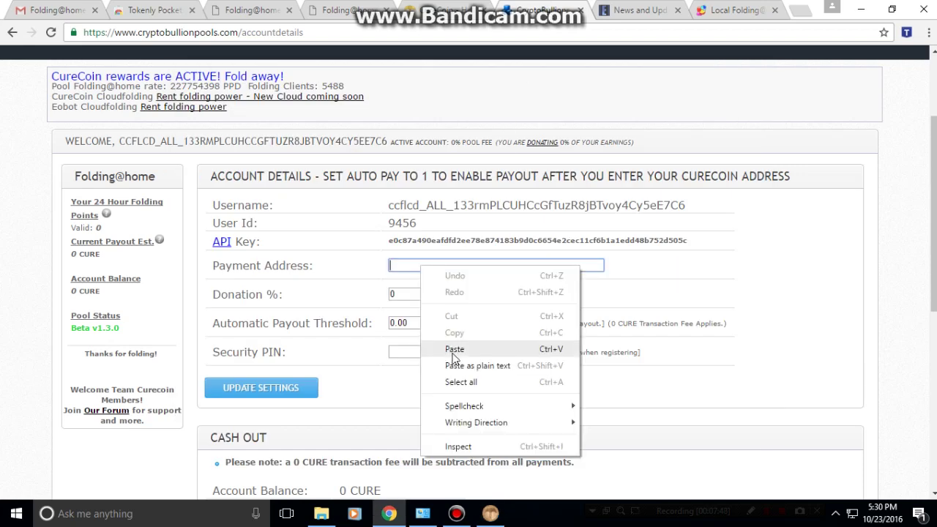
left_click(453, 350)
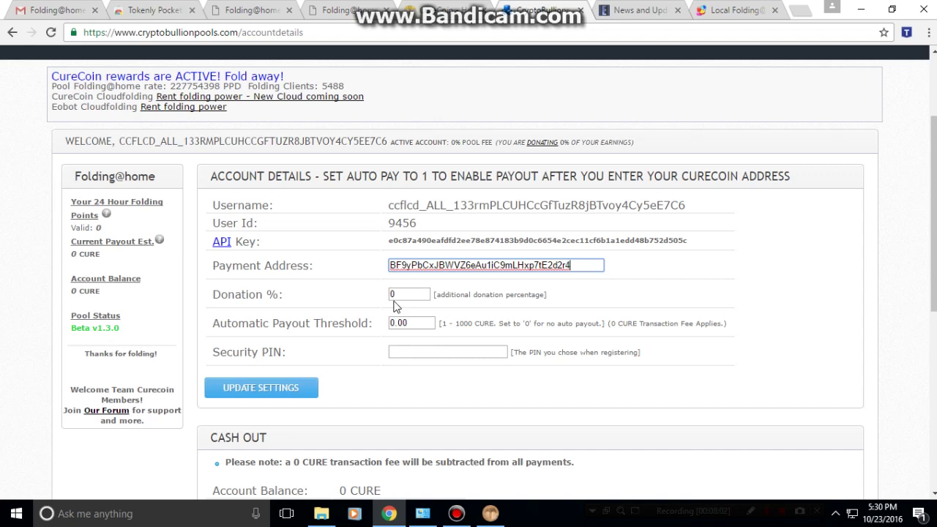
left_click_drag(408, 322, 390, 326)
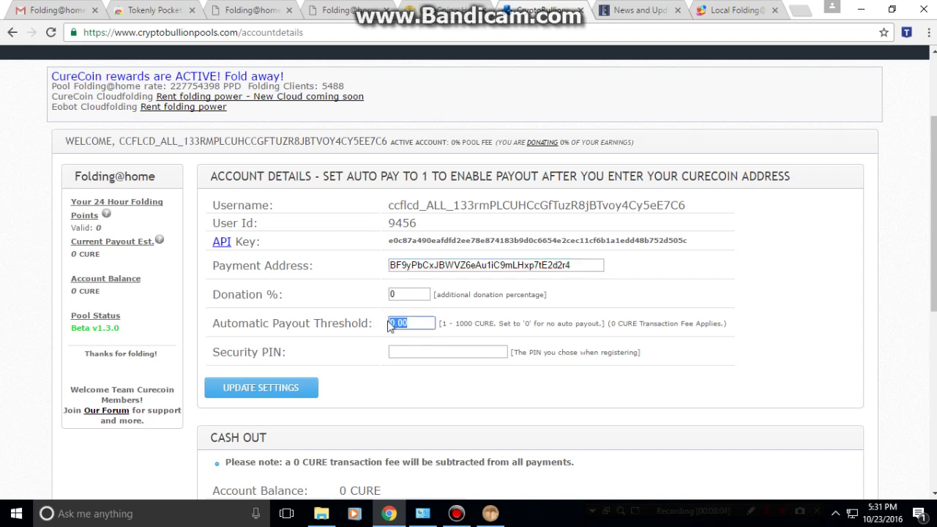
type("1")
left_click(396, 348)
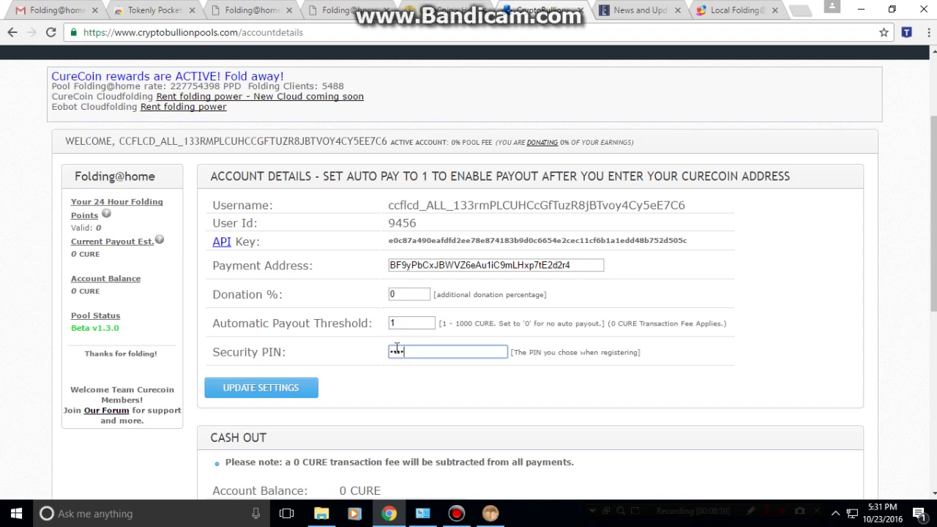
left_click(279, 382)
Review the Curecoin wallet's Overview balance, then return to the pool's Account Details.
scroll(282, 363, "down", 3)
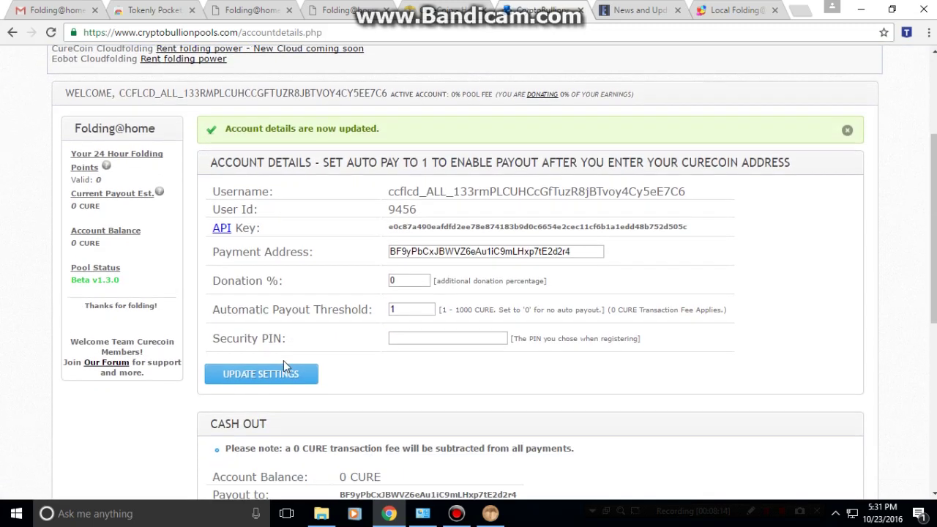
scroll(282, 361, "up", 3)
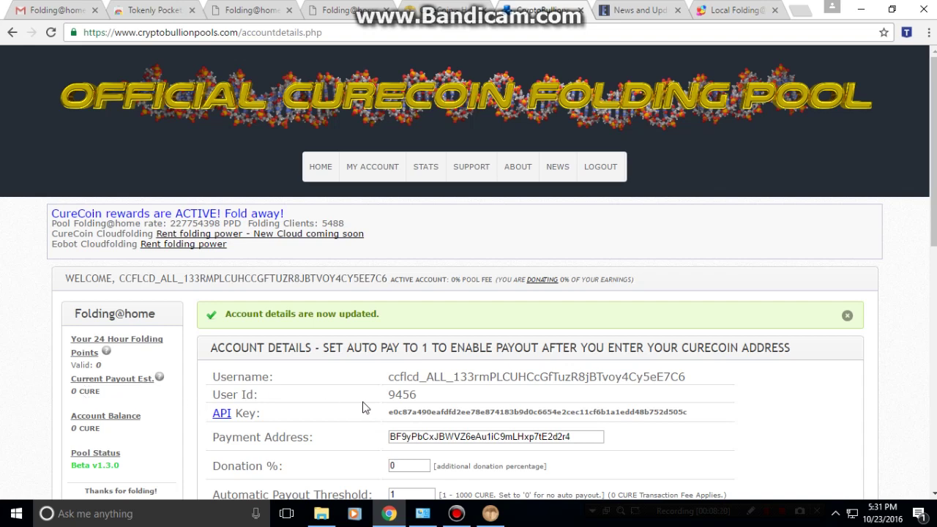
left_click(500, 522)
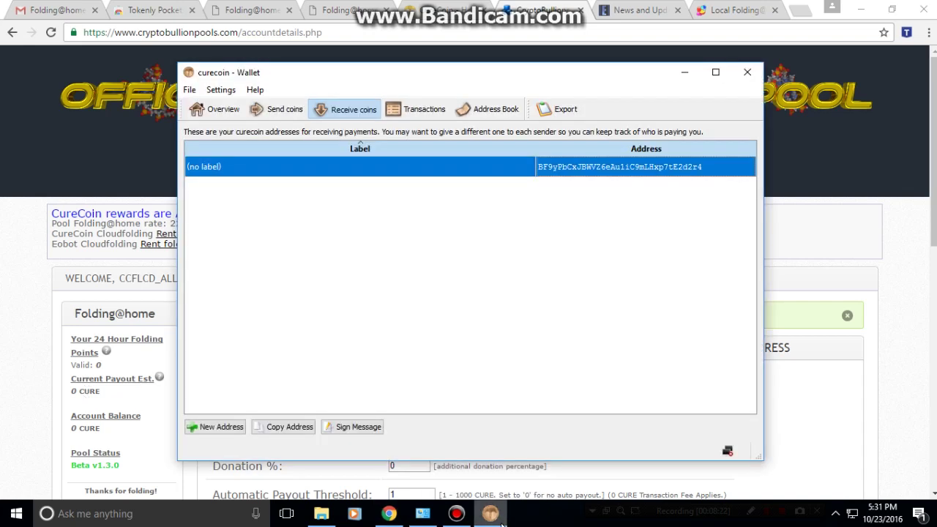
left_click(190, 107)
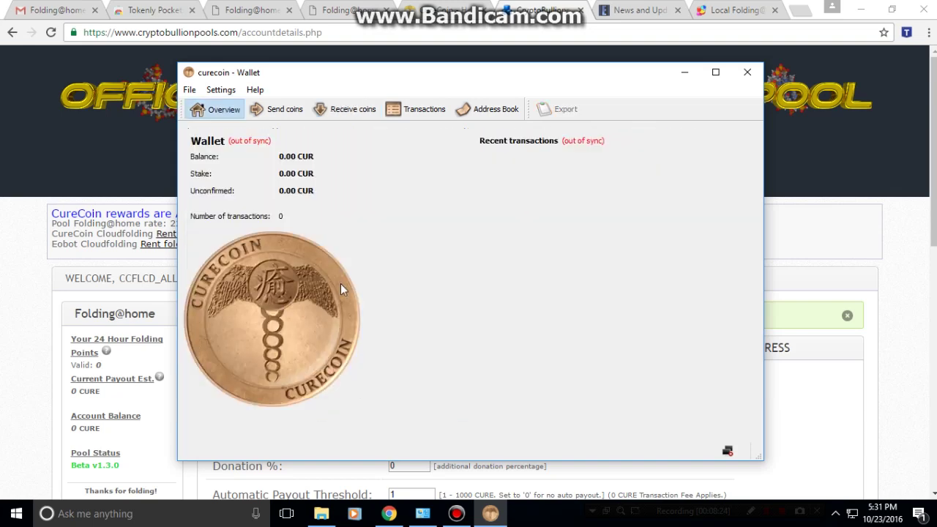
left_click(556, 25)
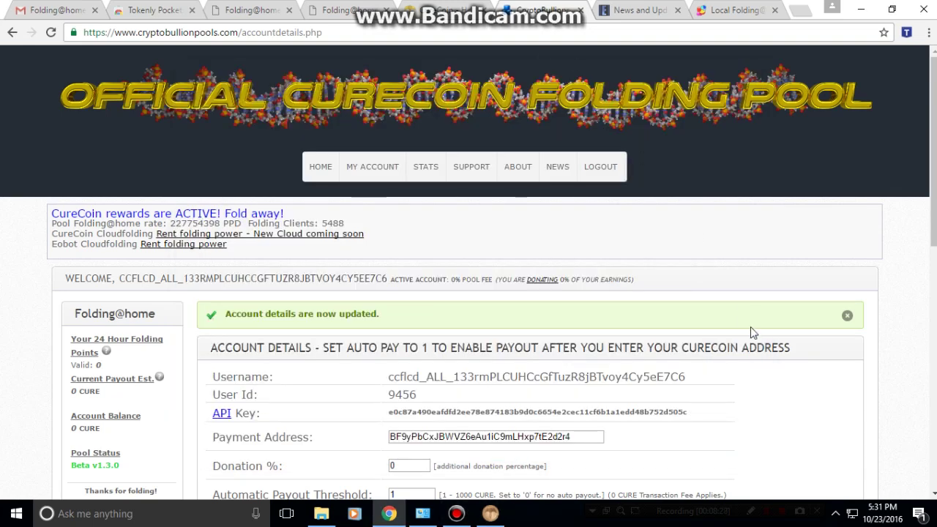
left_click(834, 515)
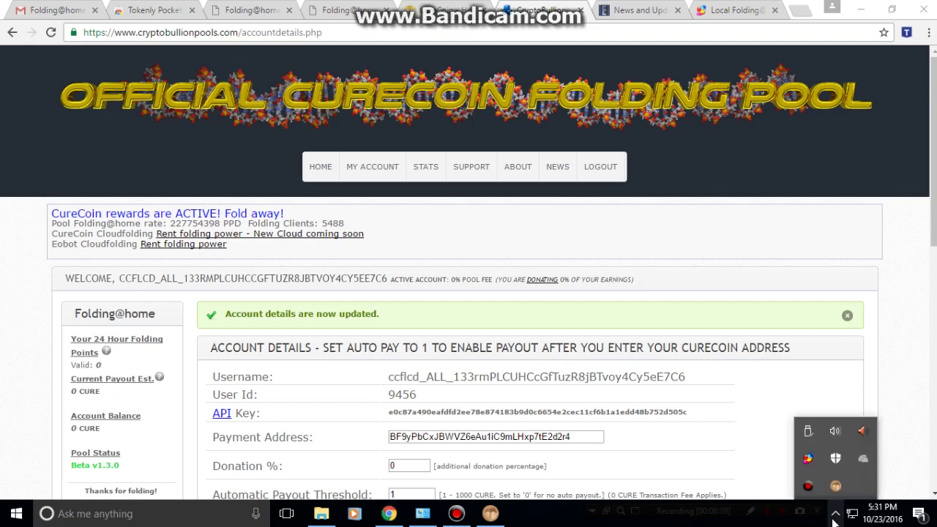
right_click(808, 458)
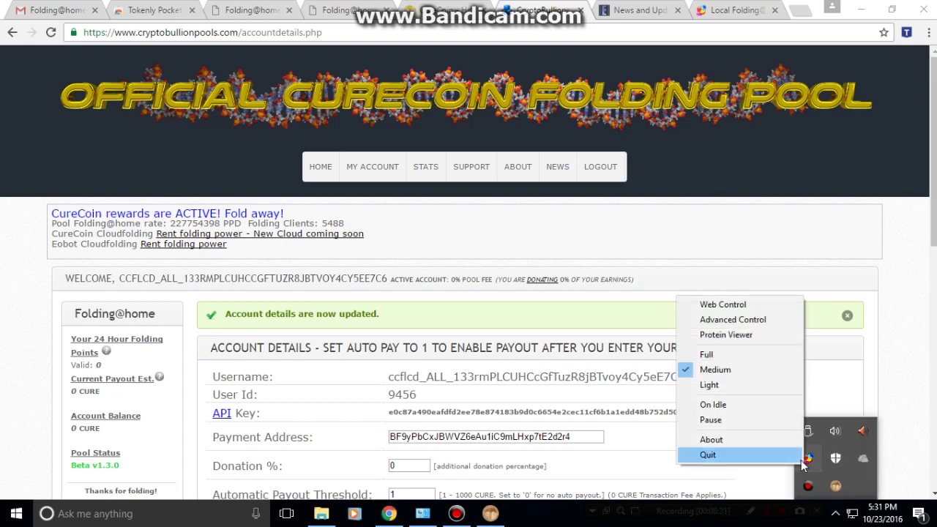
left_click(731, 321)
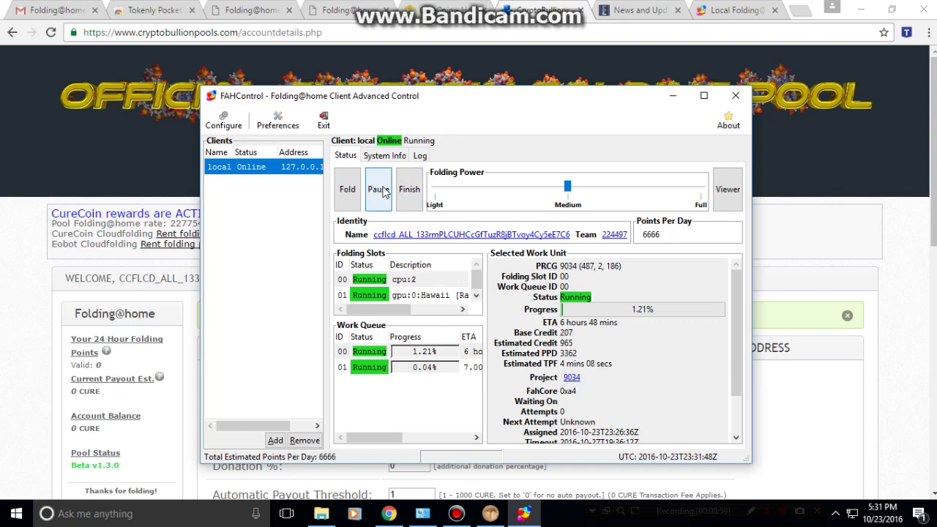
left_click(224, 123)
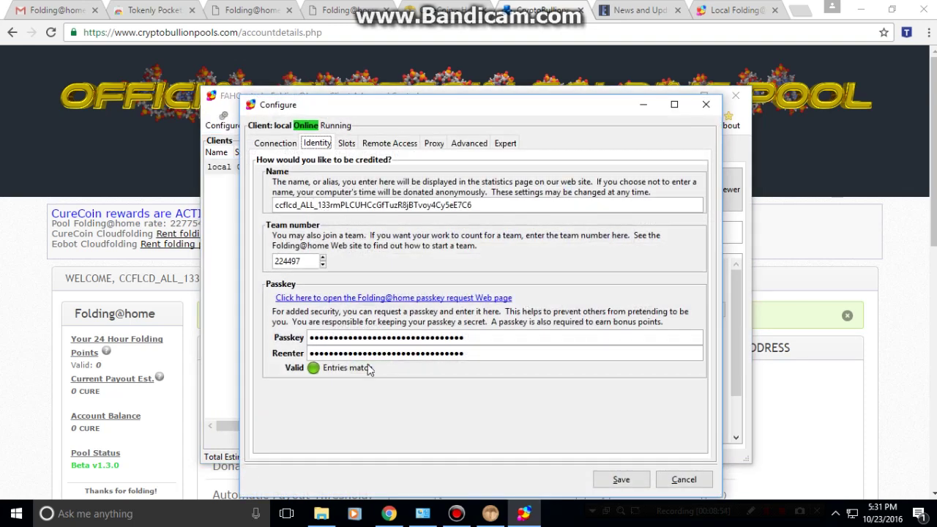
left_click(348, 145)
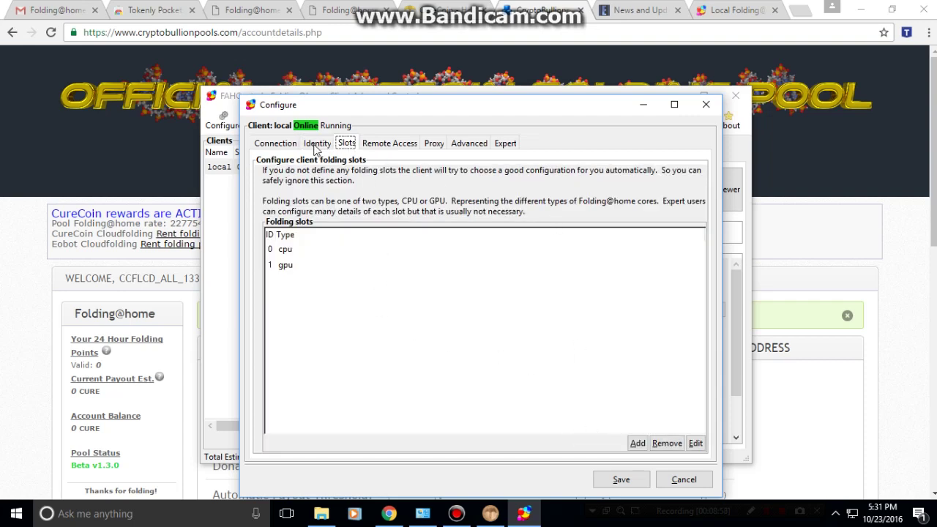
left_click(269, 144)
left_click(705, 104)
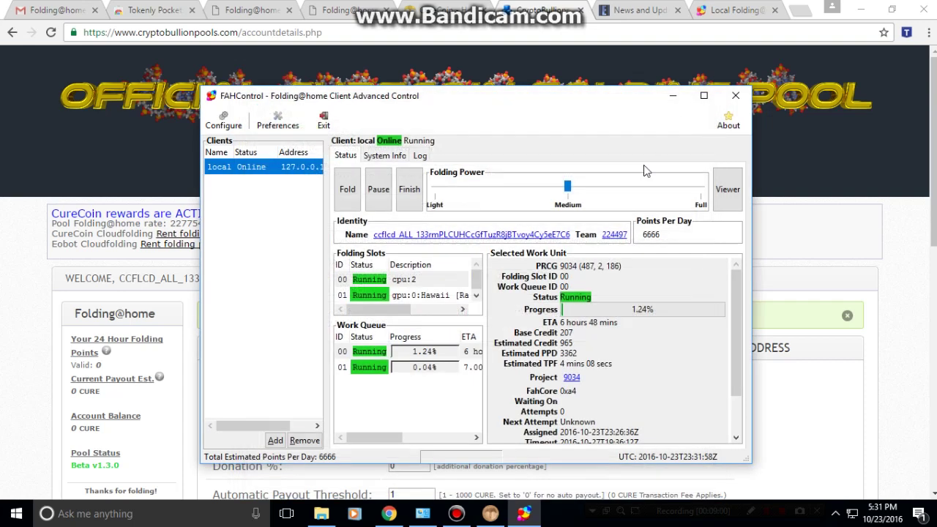
left_click(677, 96)
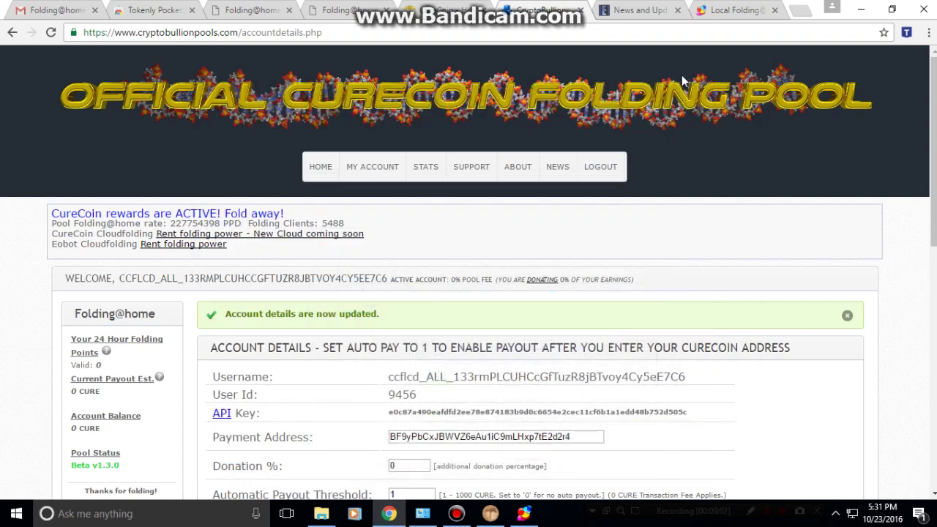
Go to the EOC Folding Stats tab and bring up the All Teams list.
left_click(640, 10)
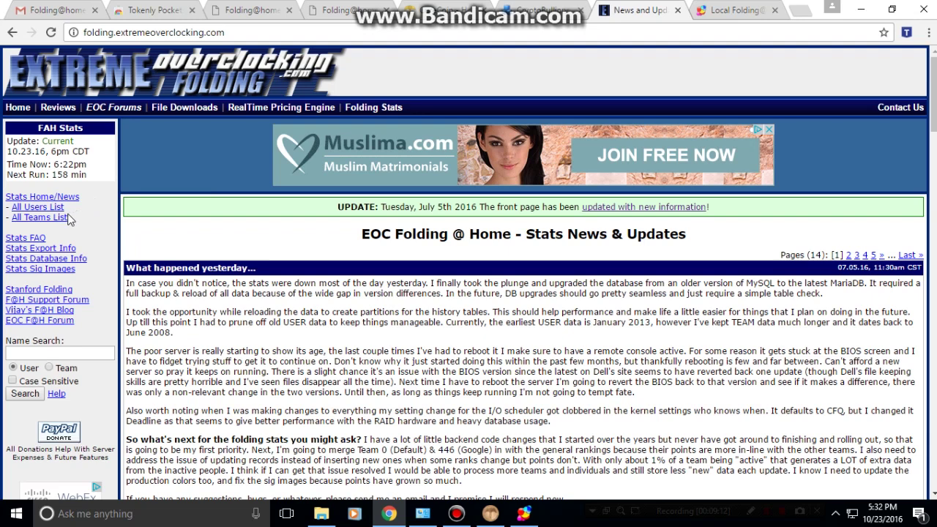
left_click(51, 211)
left_click(51, 217)
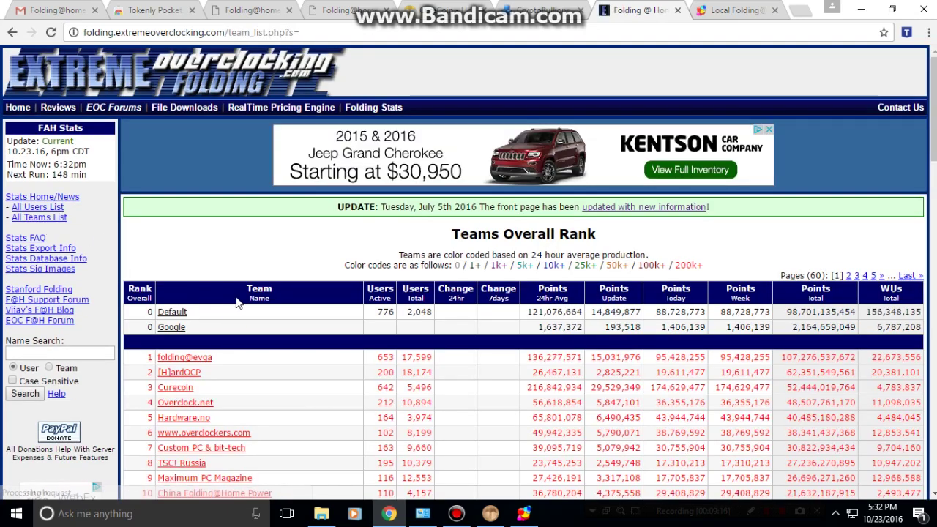
scroll(237, 298, "down", 1)
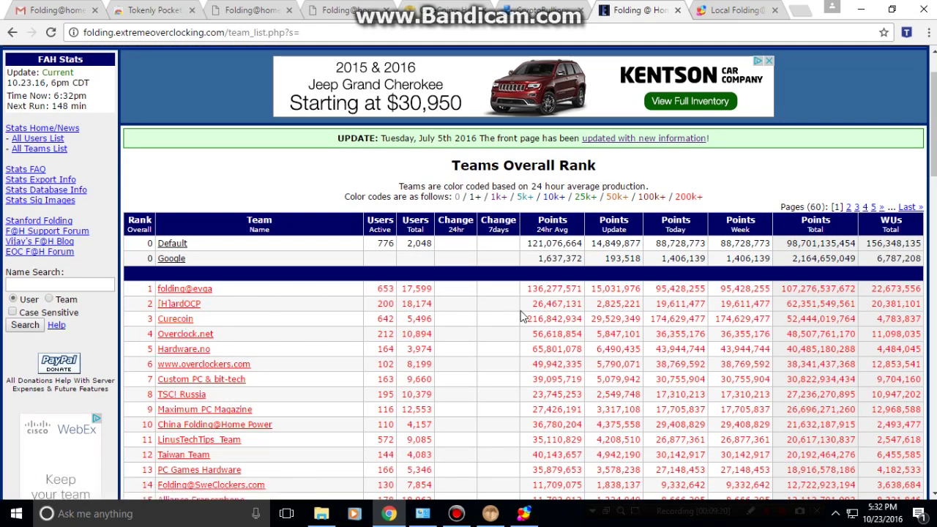
mouse_move(530, 322)
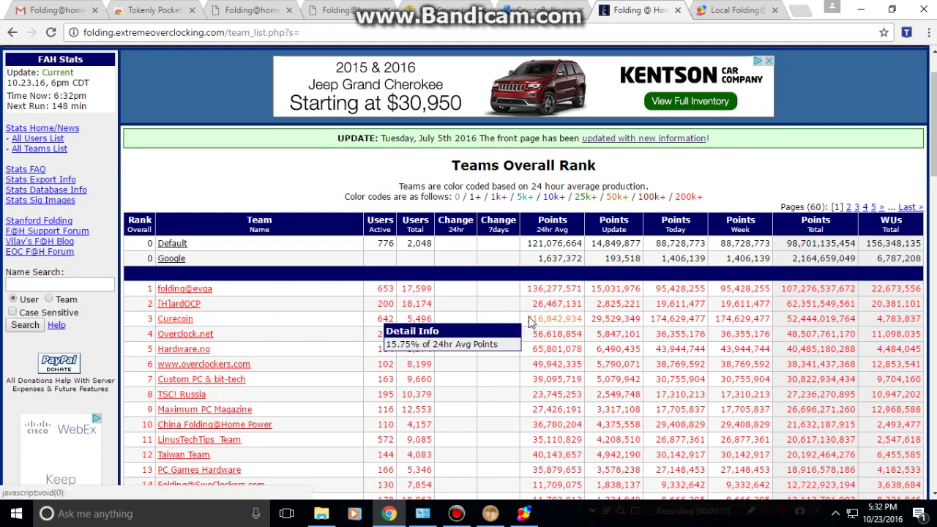
Open the Curecoin team 224497 summary, ranked 3rd with 52,444,019,764 points, and review its history.
left_click(189, 322)
scroll(362, 328, "down", 10)
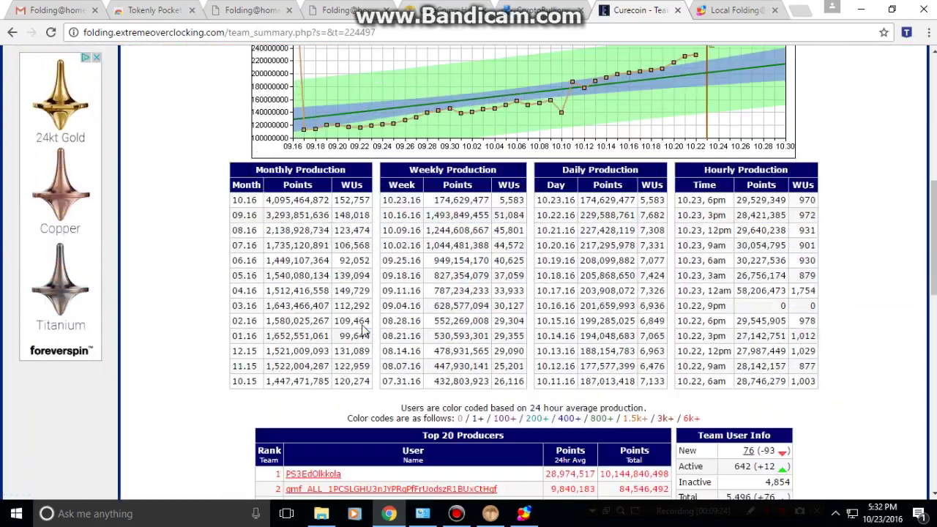
scroll(362, 328, "down", 7)
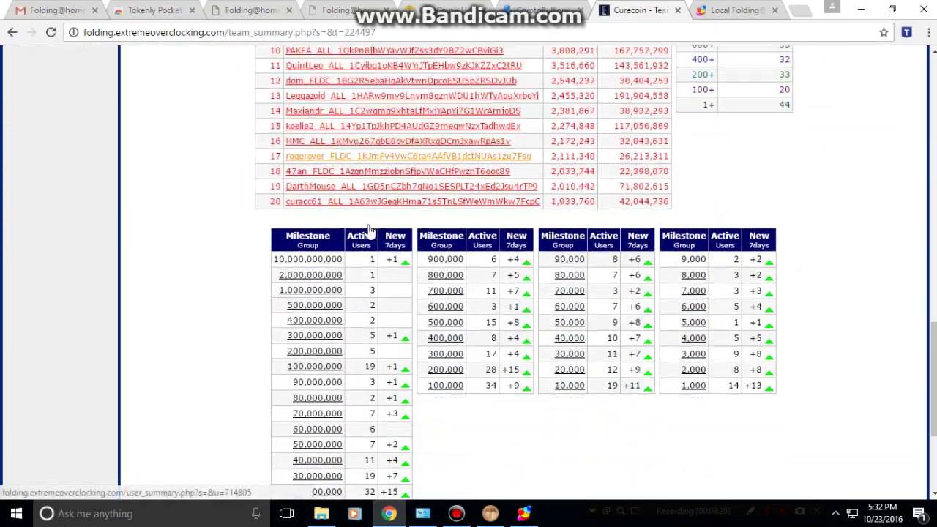
scroll(369, 230, "up", 12)
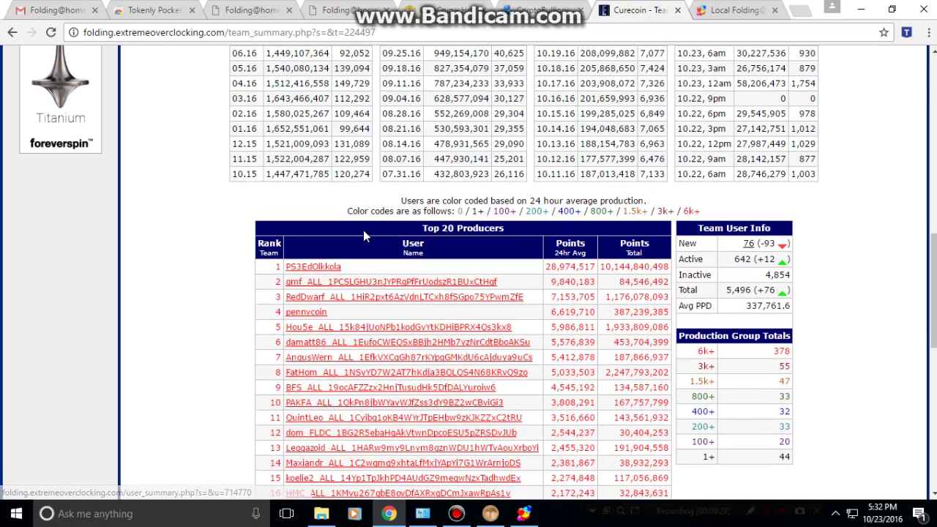
scroll(363, 230, "up", 6)
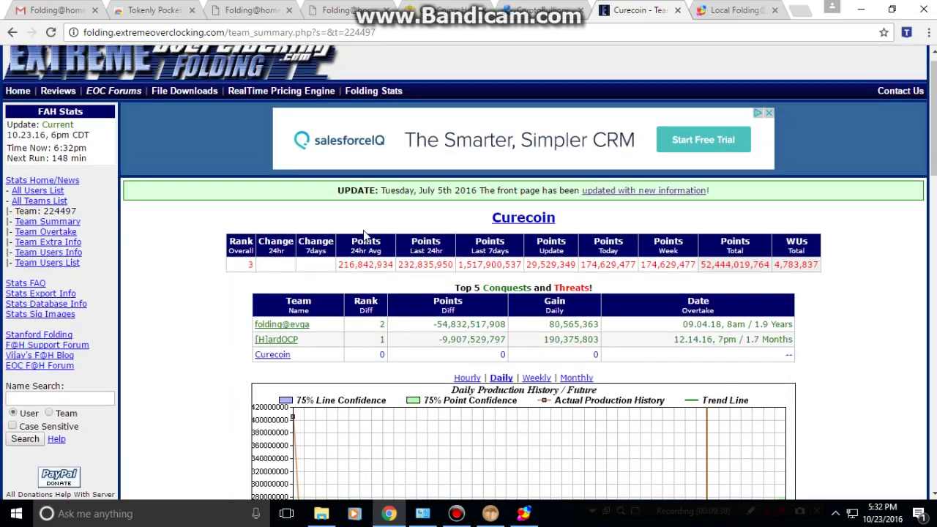
scroll(360, 231, "down", 1)
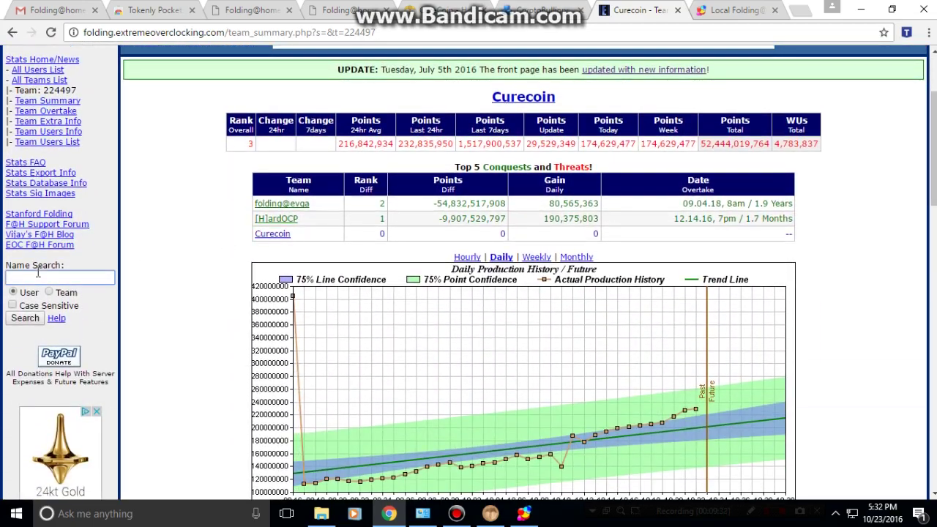
Search EOC Name Search for the folding username copied from the passkey email, which returns no results.
left_click(57, 9)
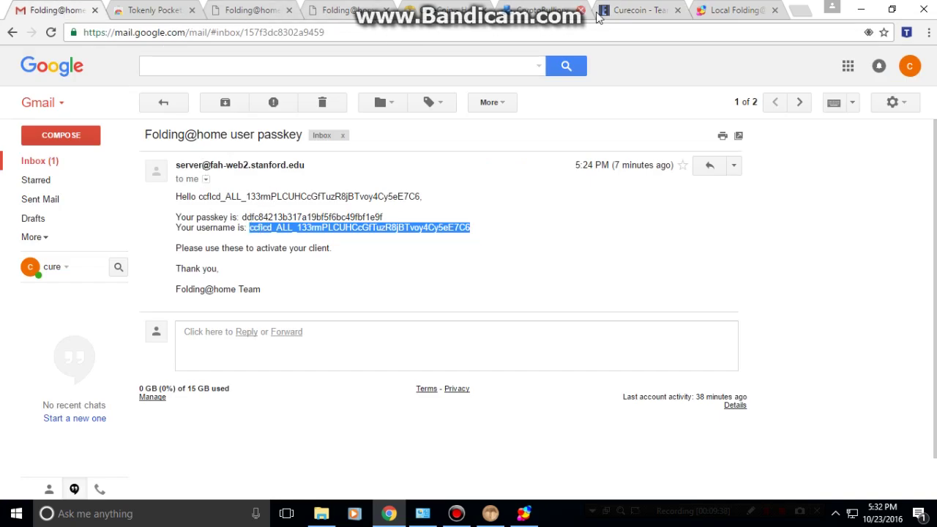
left_click(631, 10)
left_click(51, 276)
key("ctrl+v")
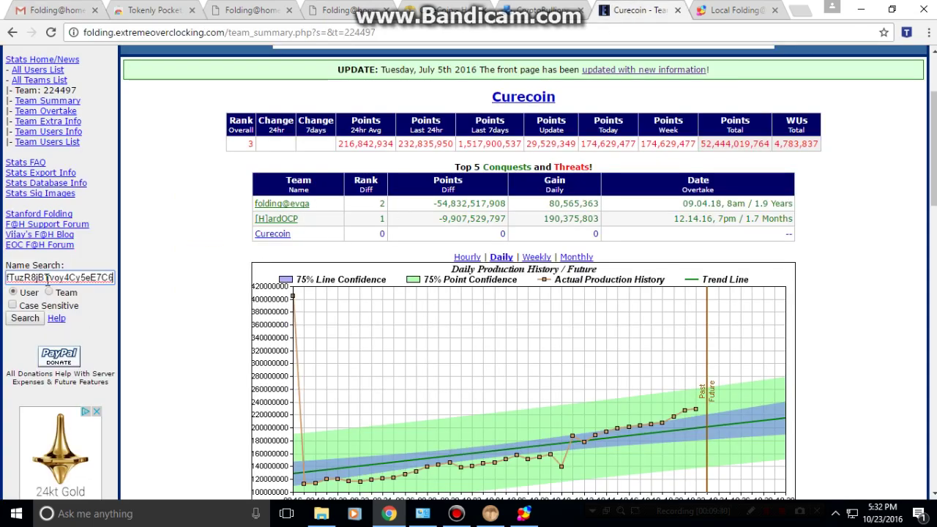
left_click(29, 318)
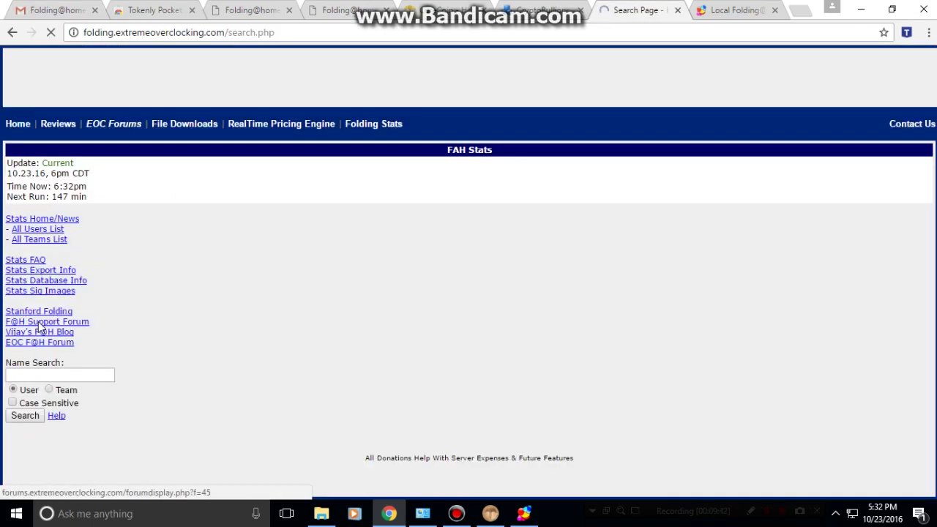
scroll(224, 330, "down", 1)
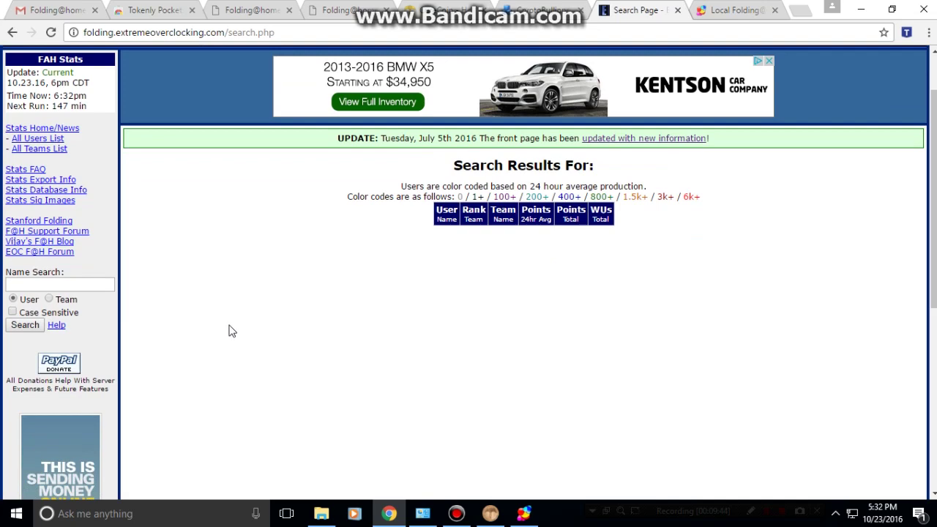
scroll(242, 315, "down", 5)
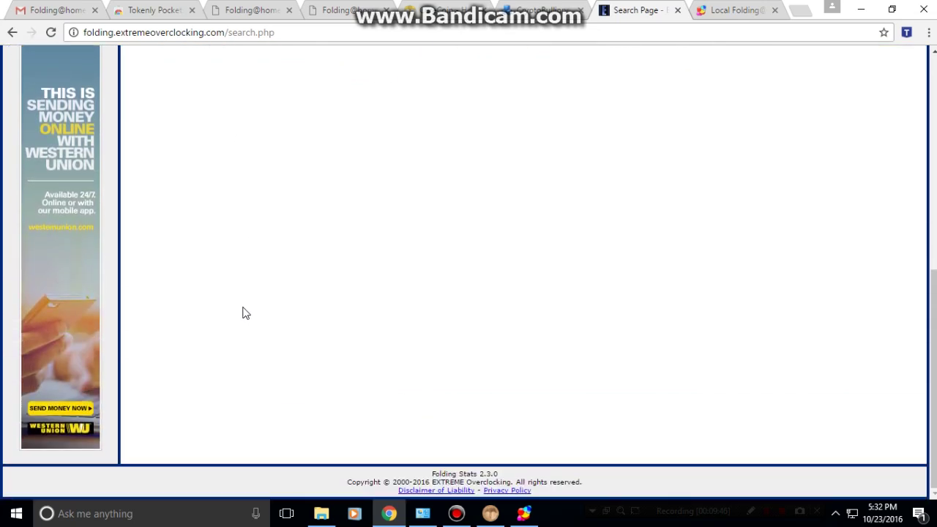
scroll(244, 313, "up", 6)
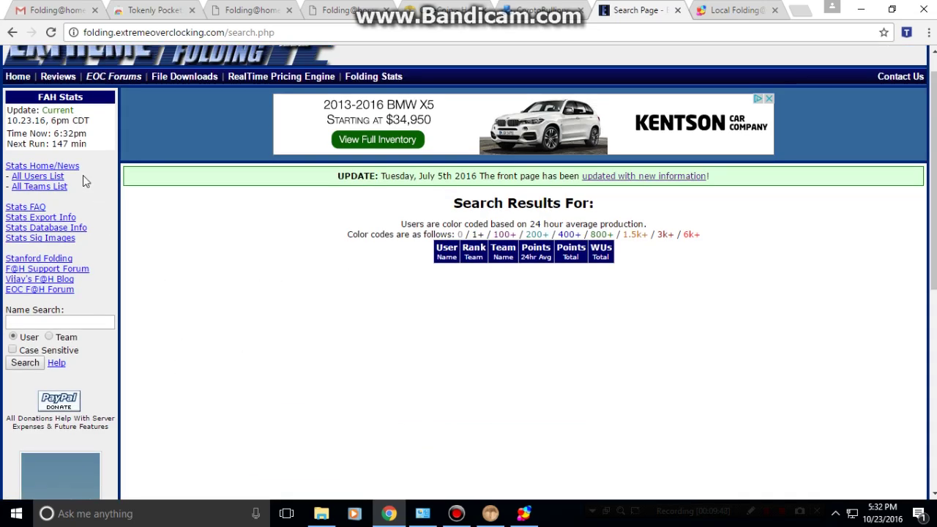
Show the Teams Overall Rank list, with Curecoin third at 52,444,019,764 points.
left_click(28, 186)
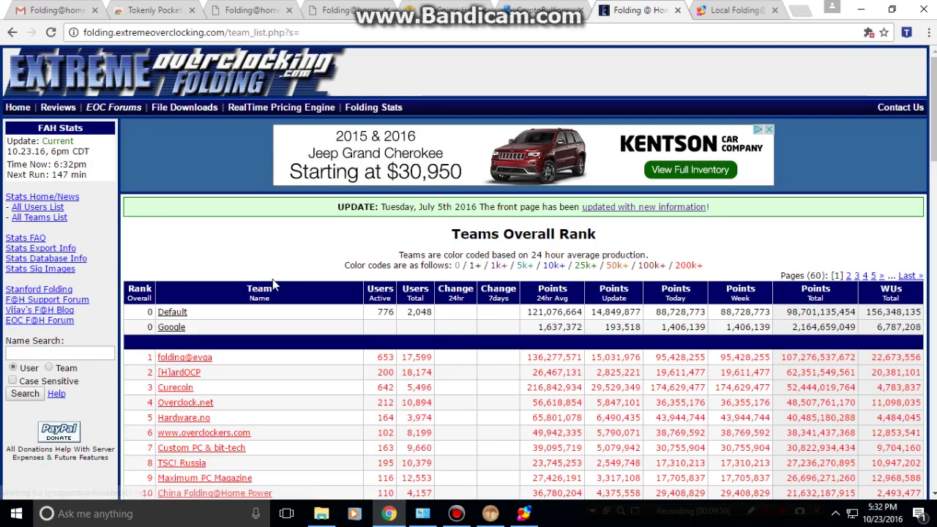
scroll(277, 289, "down", 2)
scroll(281, 292, "down", 1)
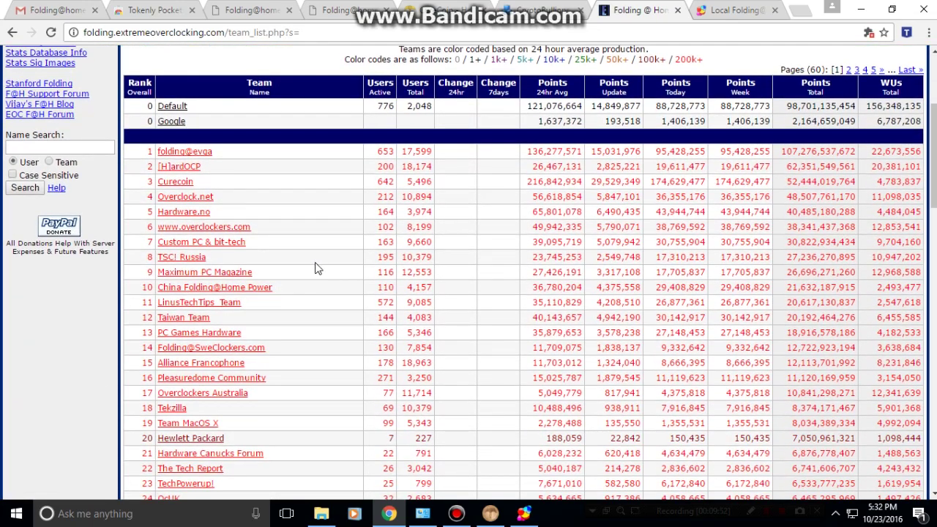